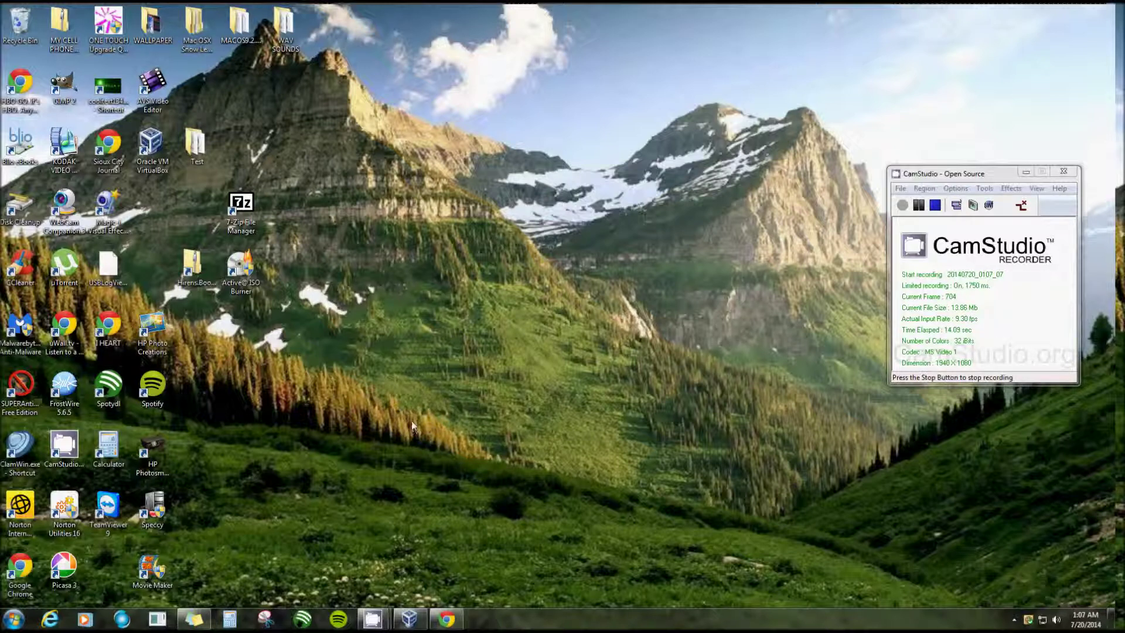
Replace the Google homepage in Chrome with the hirensbootcd.org/download page.
left_click(446, 620)
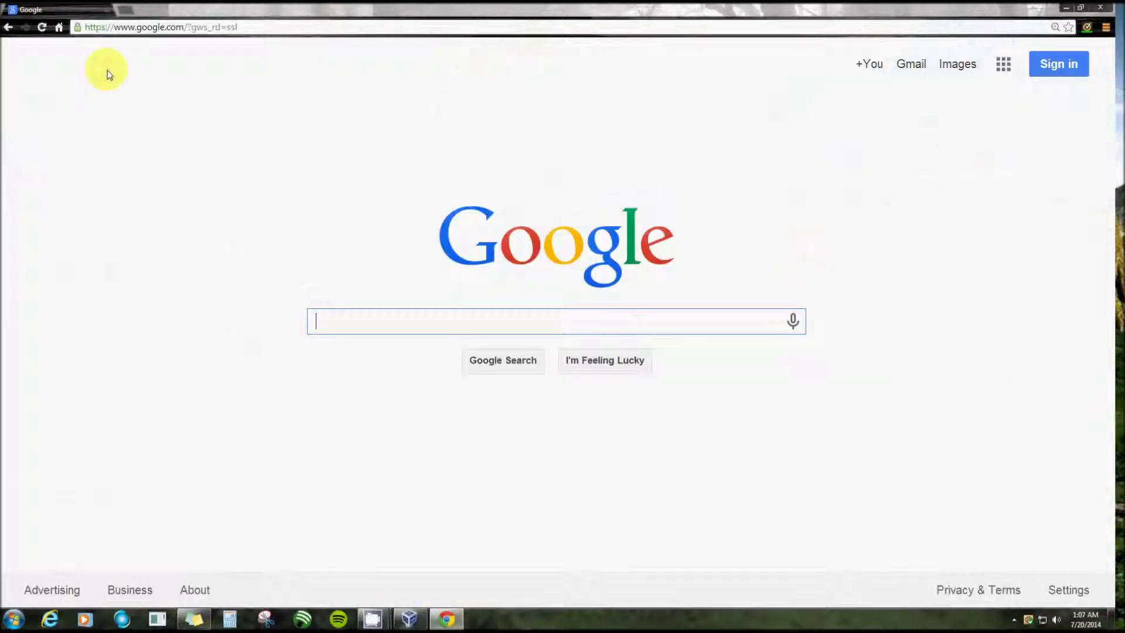
left_click(114, 27)
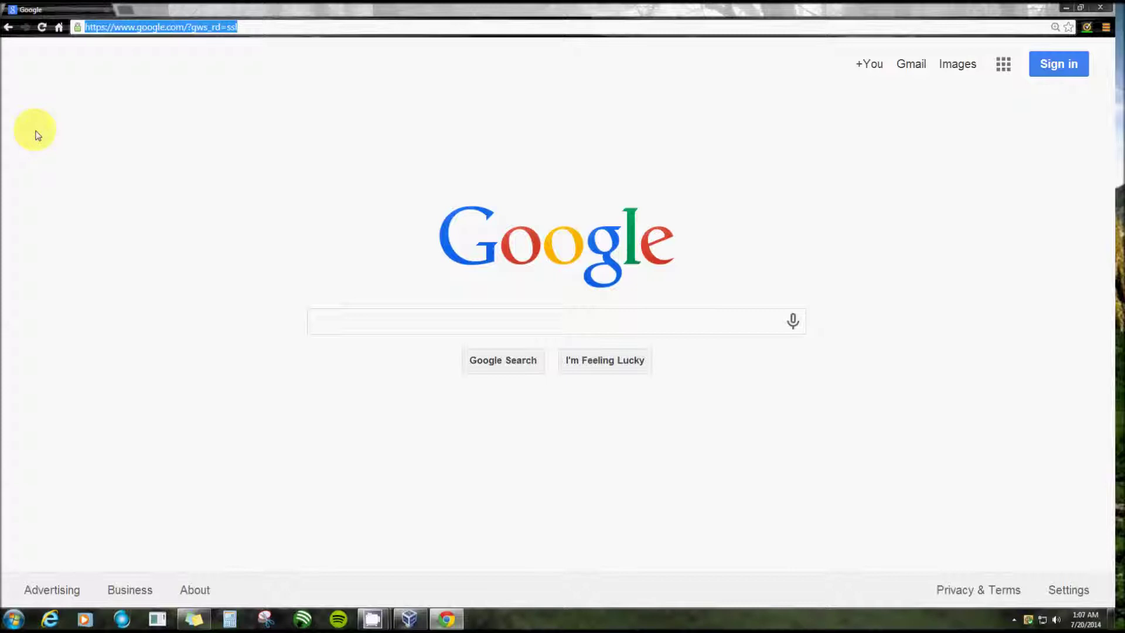
type("hire")
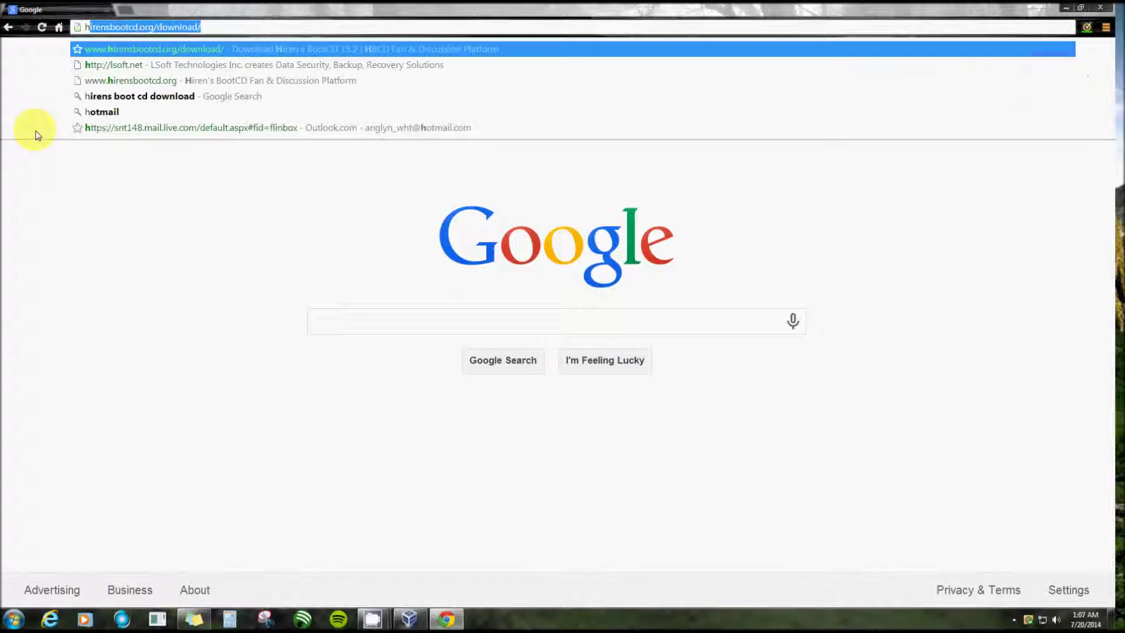
type("ns")
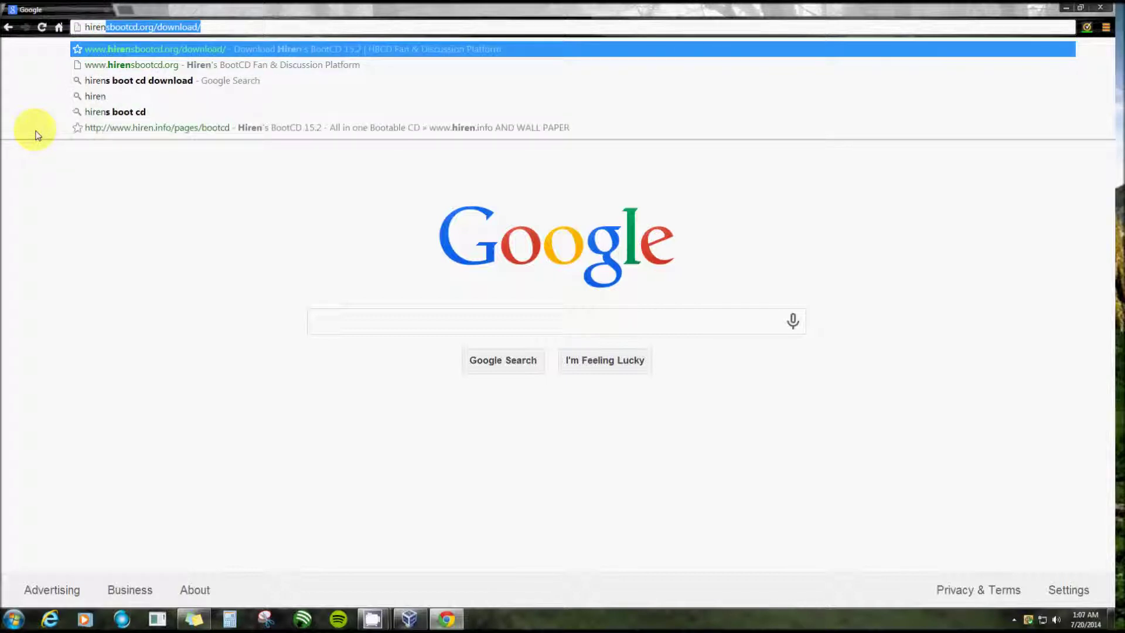
type("bootc")
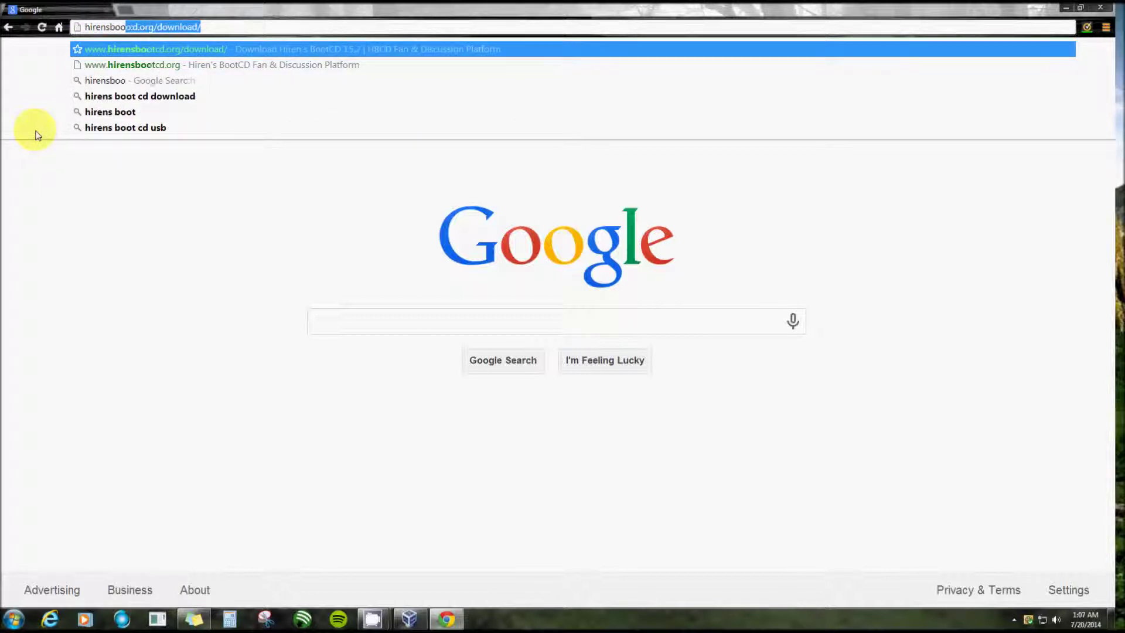
type("d.or")
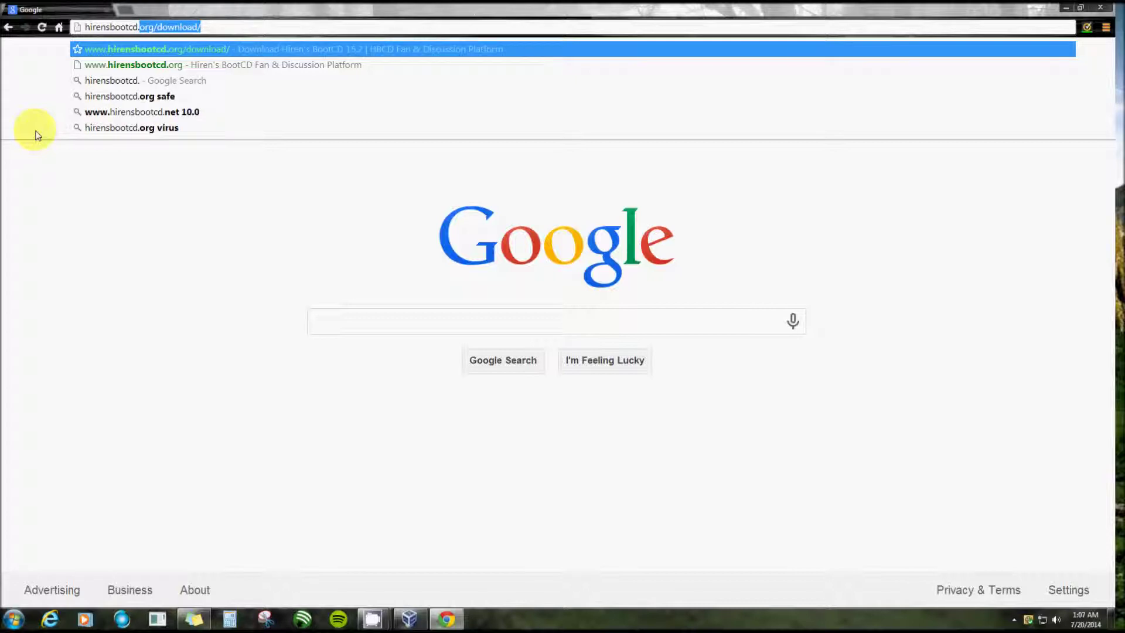
type("g")
key("Return")
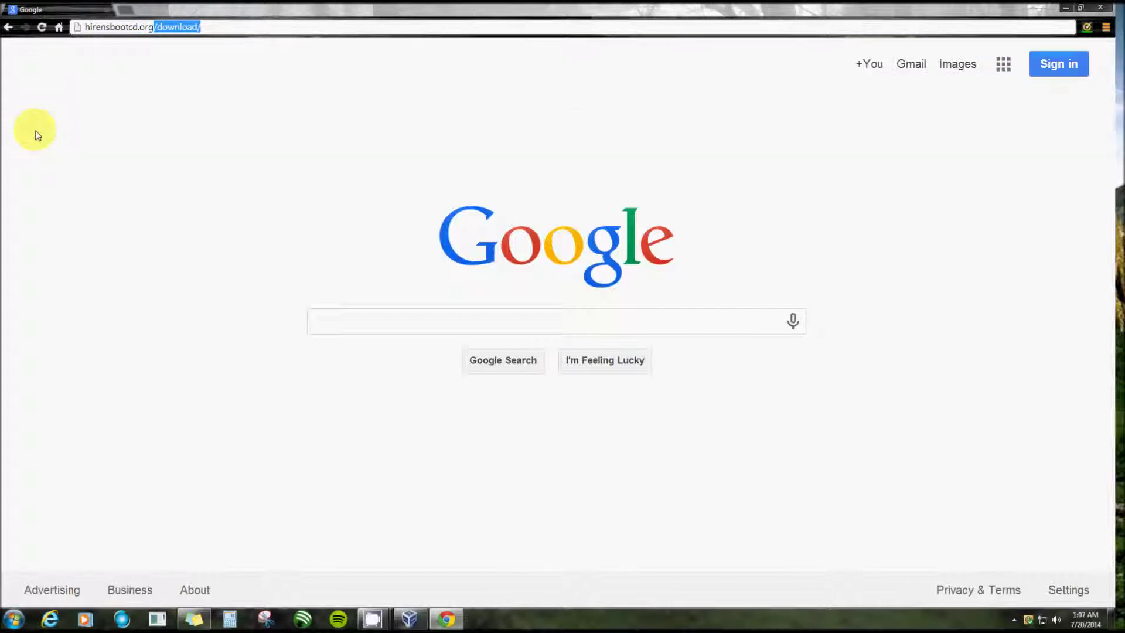
Start downloading Hirens.BootCD.15.2.zip from the page and view the full downloads list.
scroll(118, 319, "down", 4)
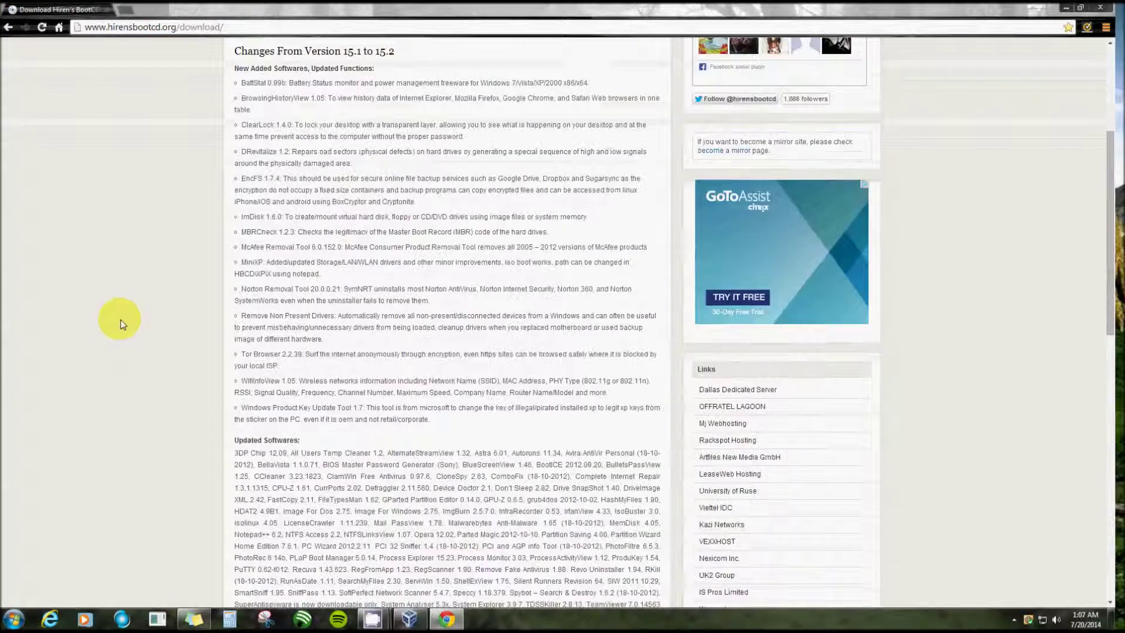
scroll(117, 303, "up", 3)
scroll(117, 303, "up", 1)
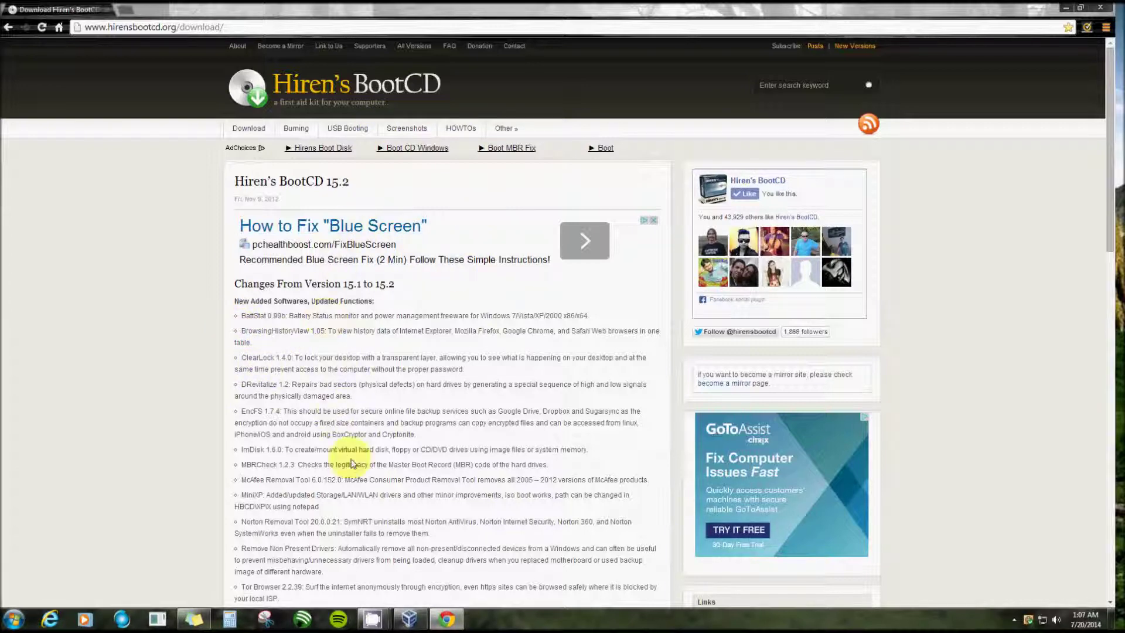
scroll(258, 319, "down", 15)
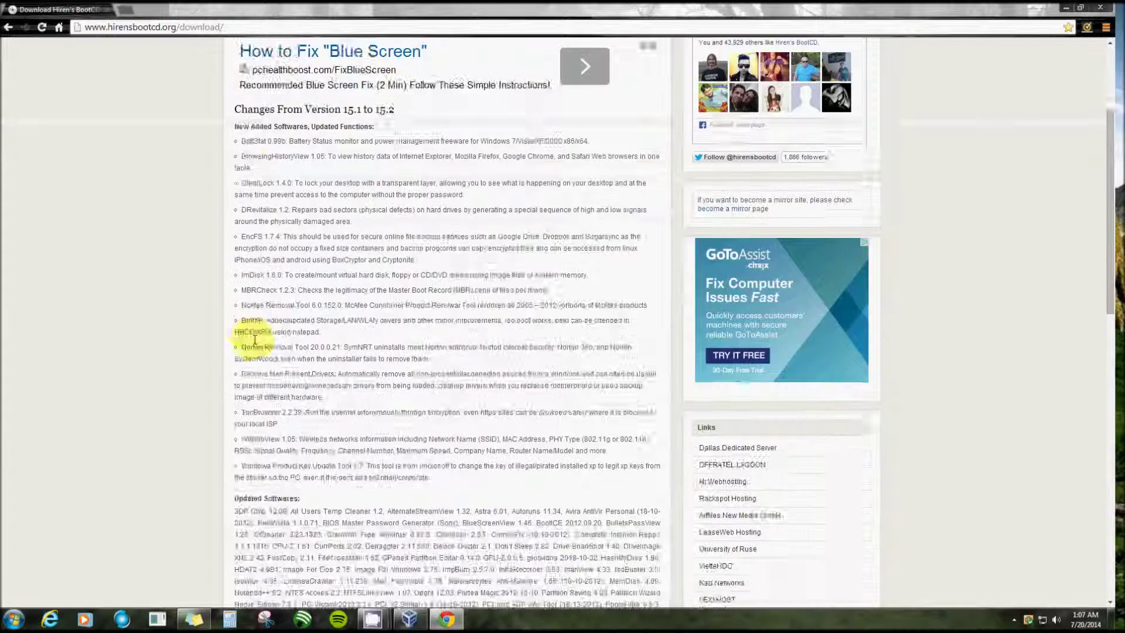
scroll(449, 214, "down", 2)
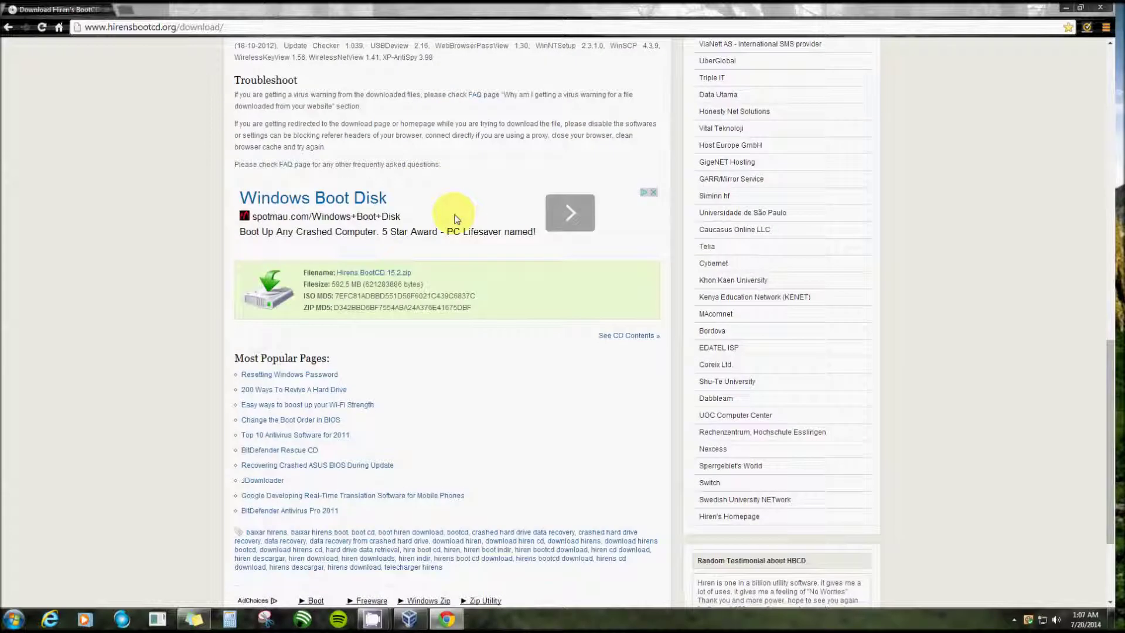
left_click(381, 276)
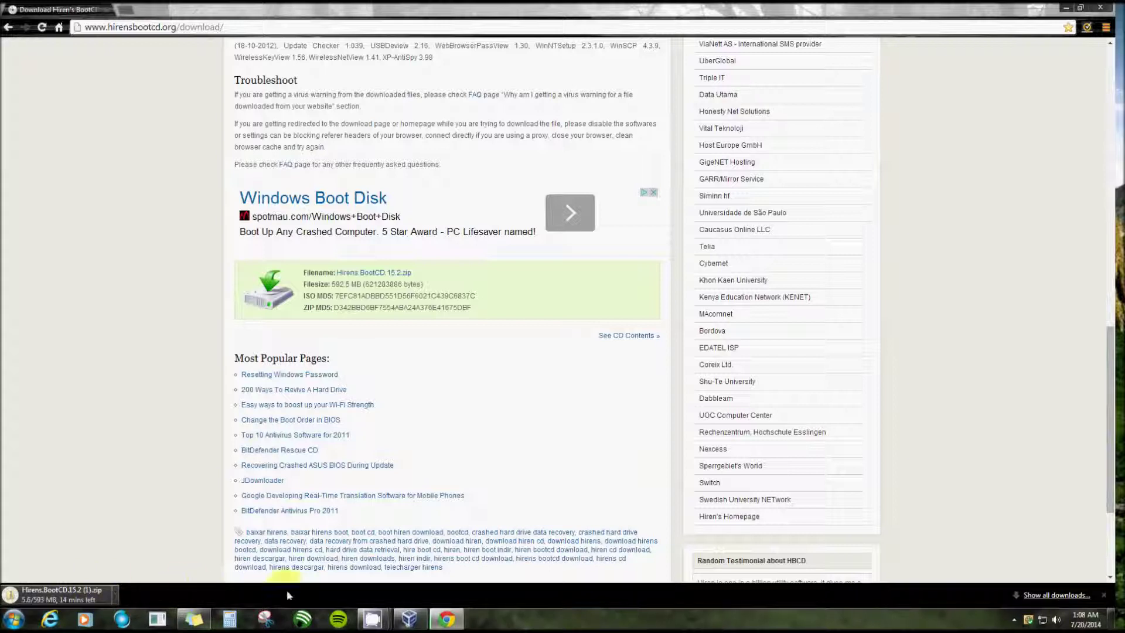
left_click(1066, 597)
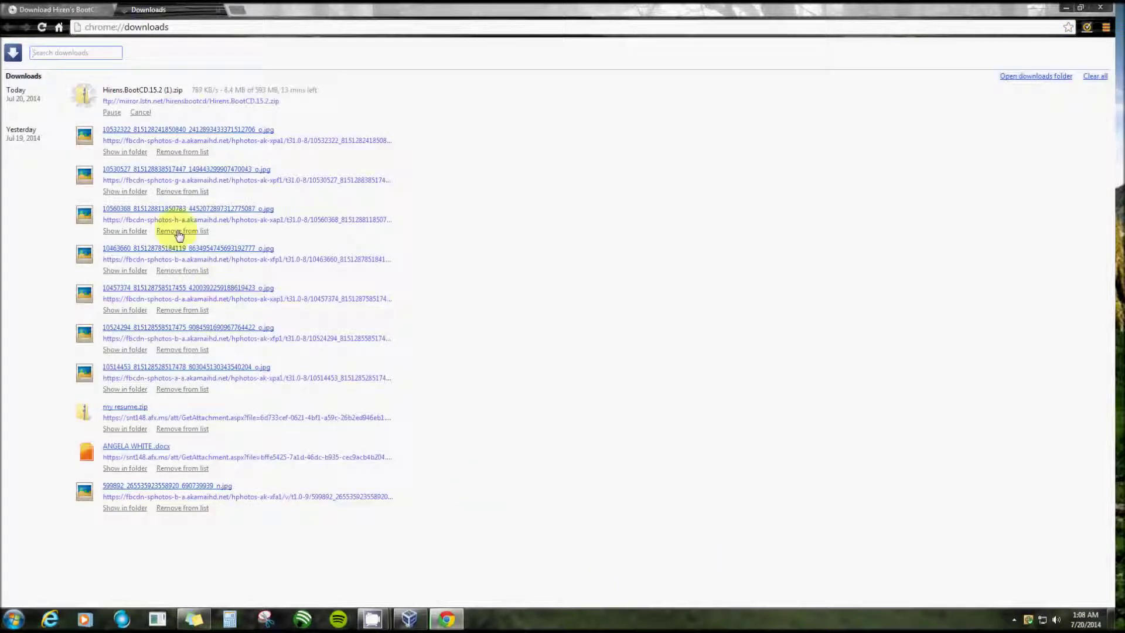
Cancel the Hirens.BootCD.15.2 (1).zip download and remove it from the Downloads list.
left_click(137, 112)
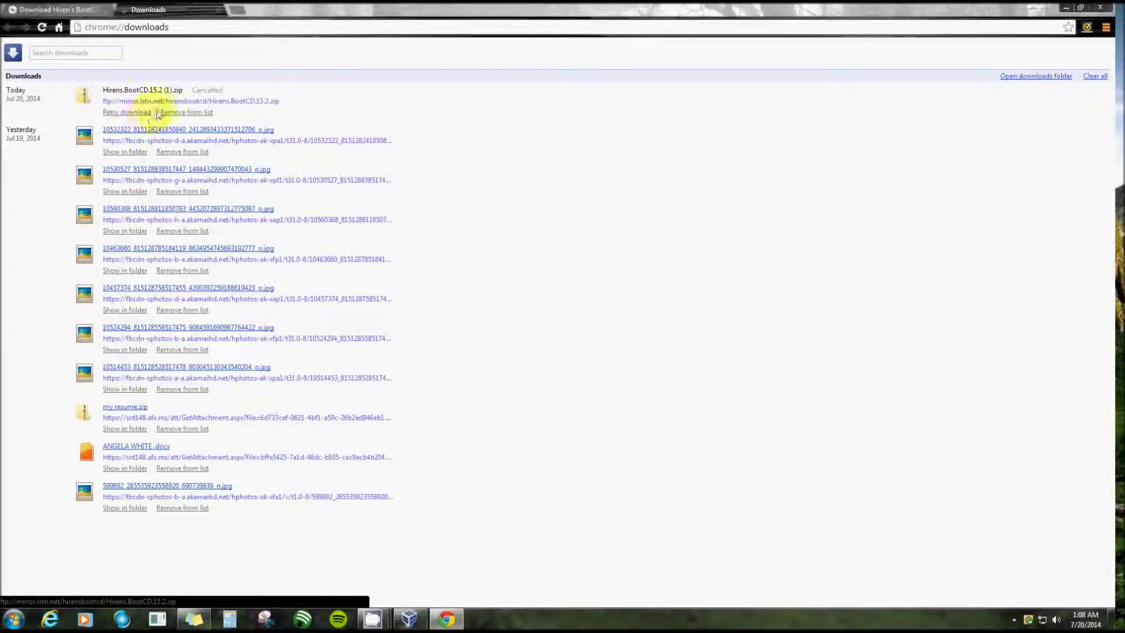
left_click(165, 113)
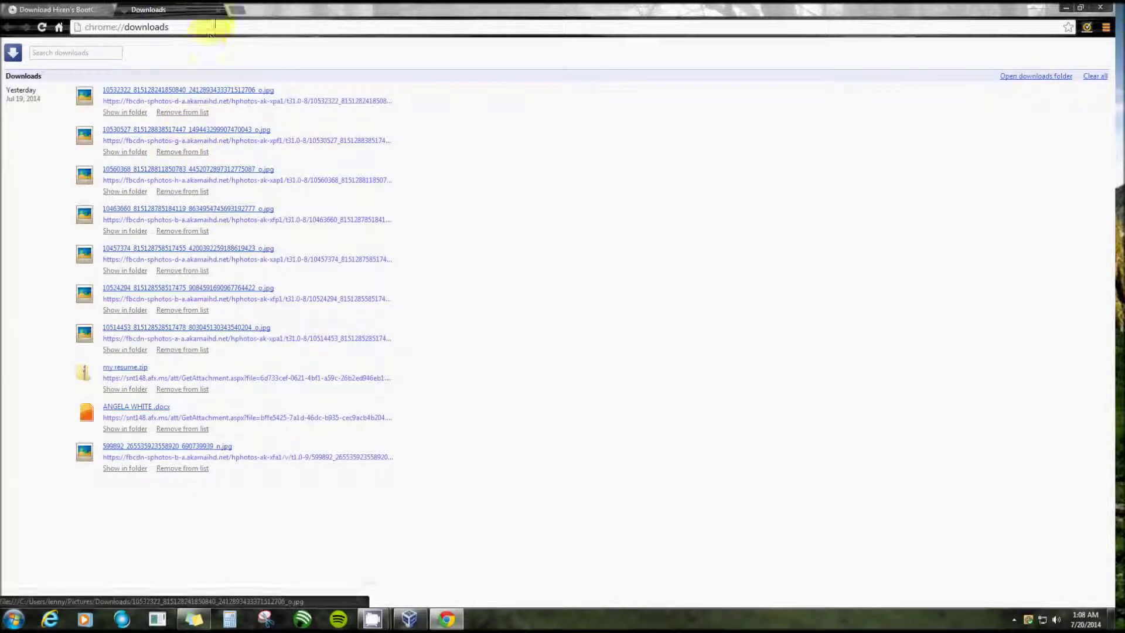
Close the Downloads tab, scroll to the top of the Hiren's page, and select the address bar.
left_click(217, 11)
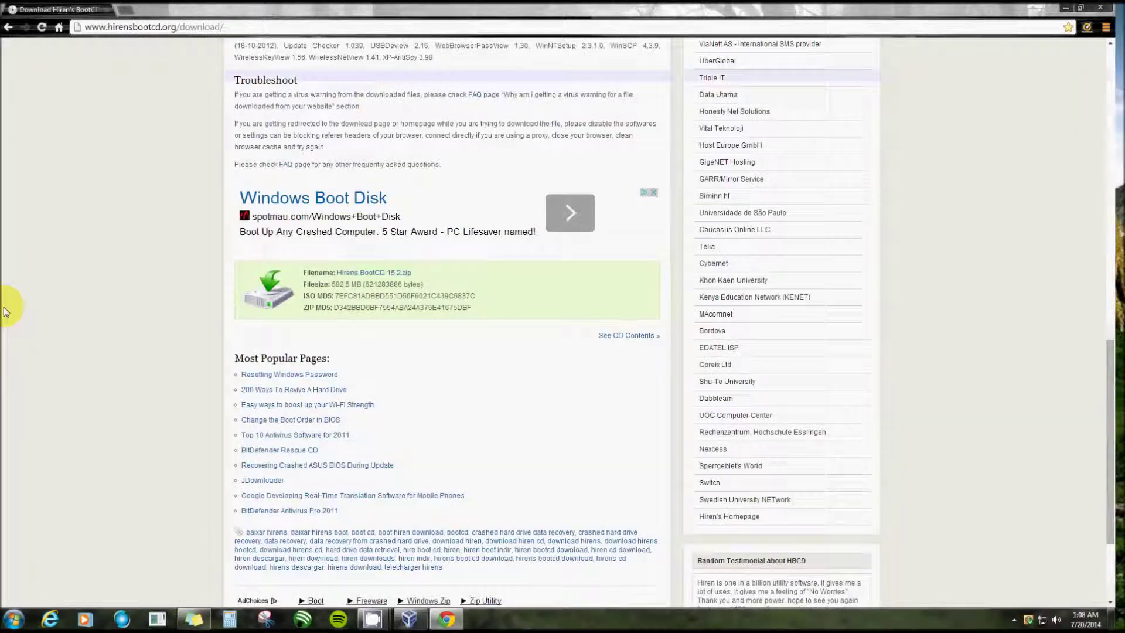
scroll(65, 318, "up", 10)
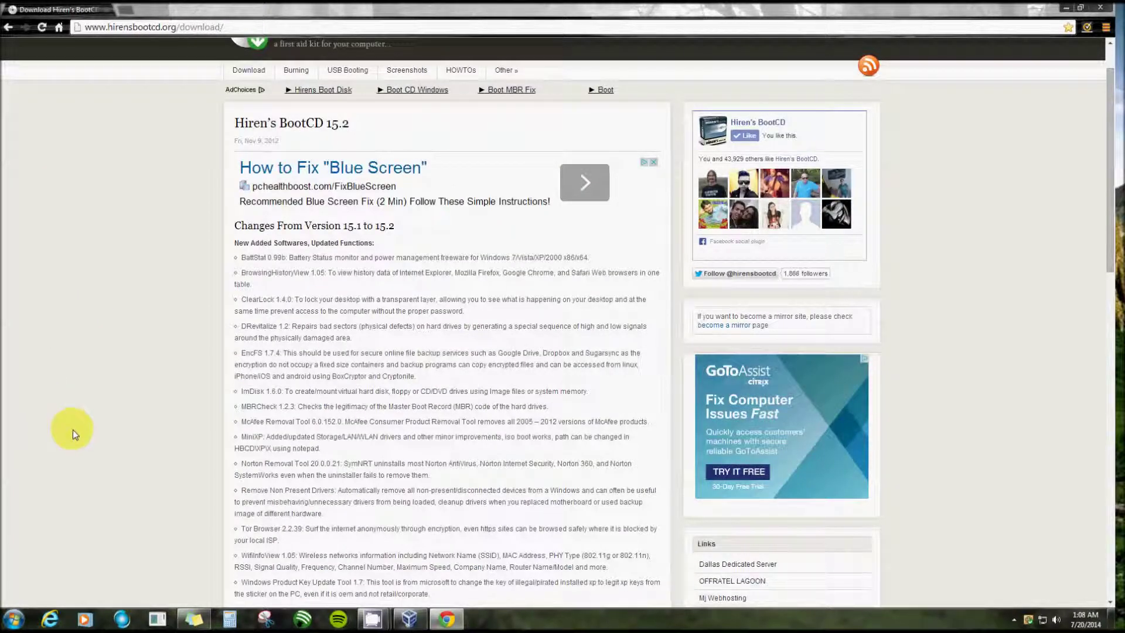
scroll(134, 363, "up", 1)
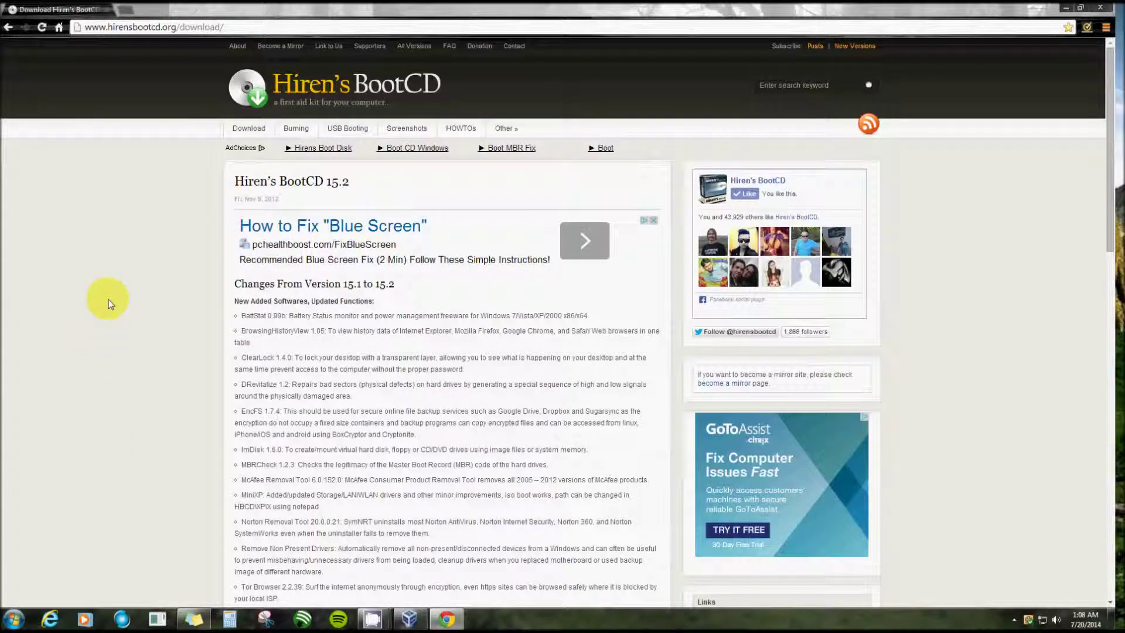
left_click(213, 27)
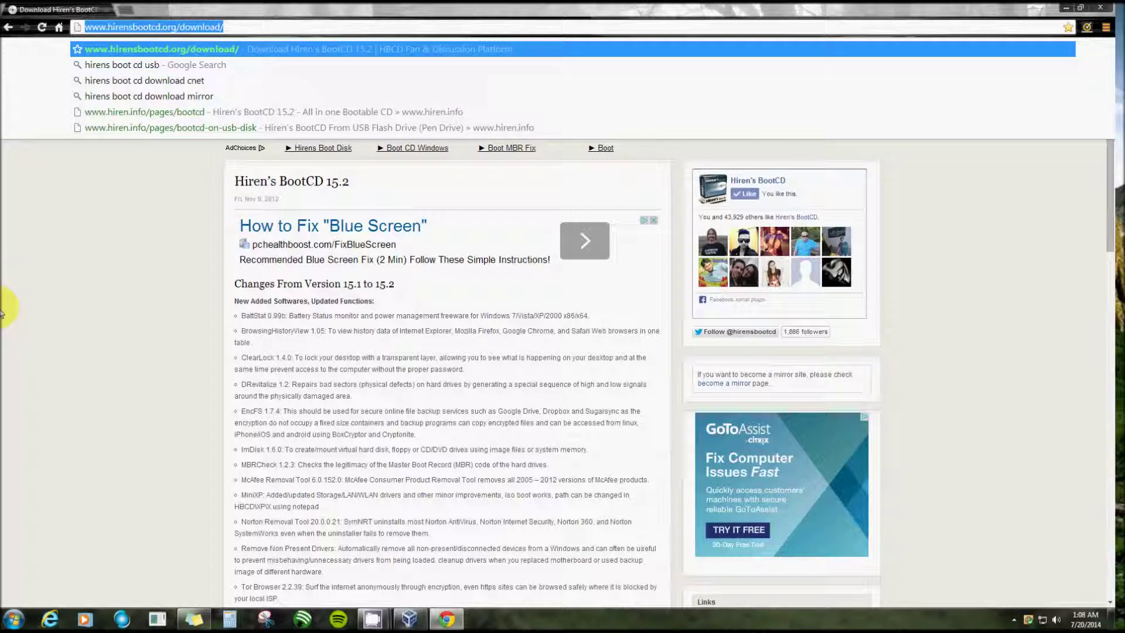
Visit lsoft.net, view the Active@ ISO Burner product page, then close Chrome.
type("ls")
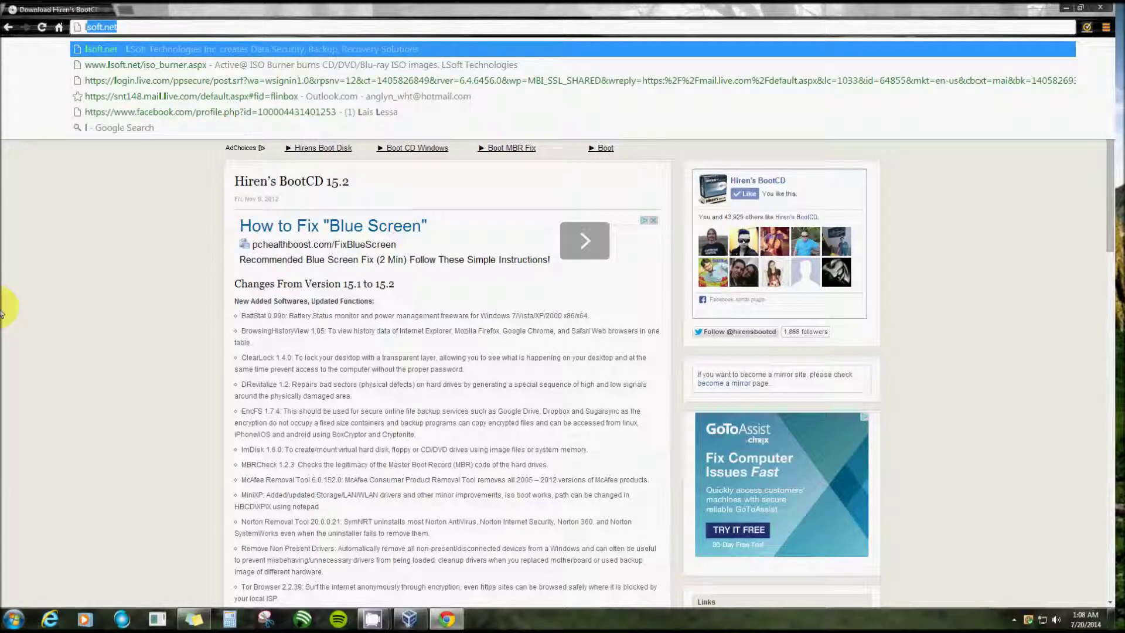
type("oft")
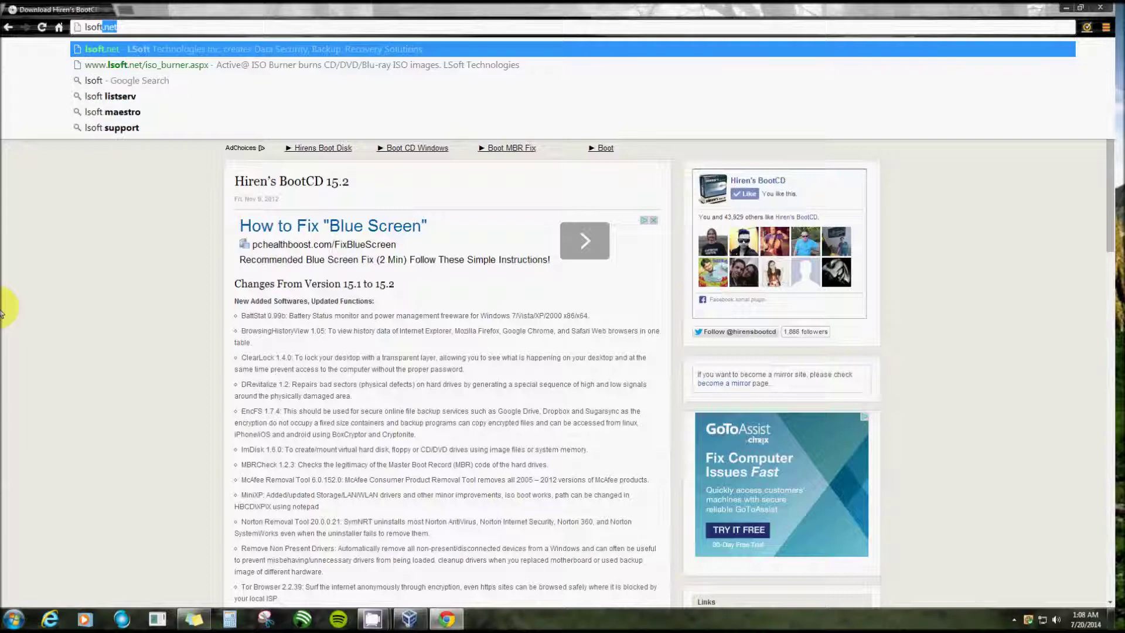
type(".net")
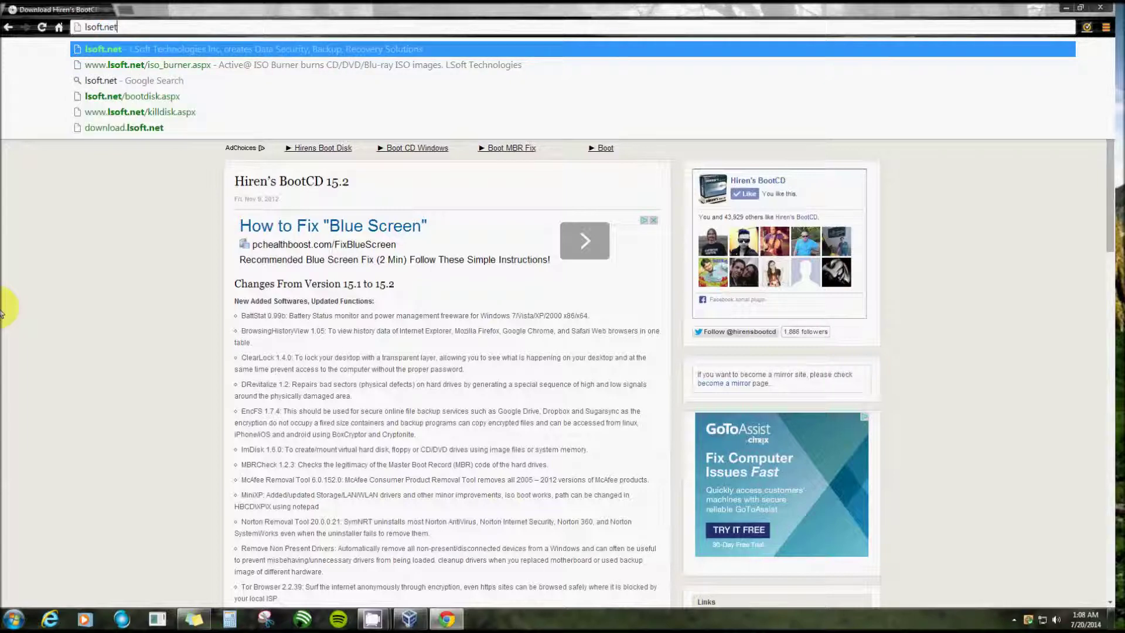
key("Return")
scroll(3, 313, "down", 2)
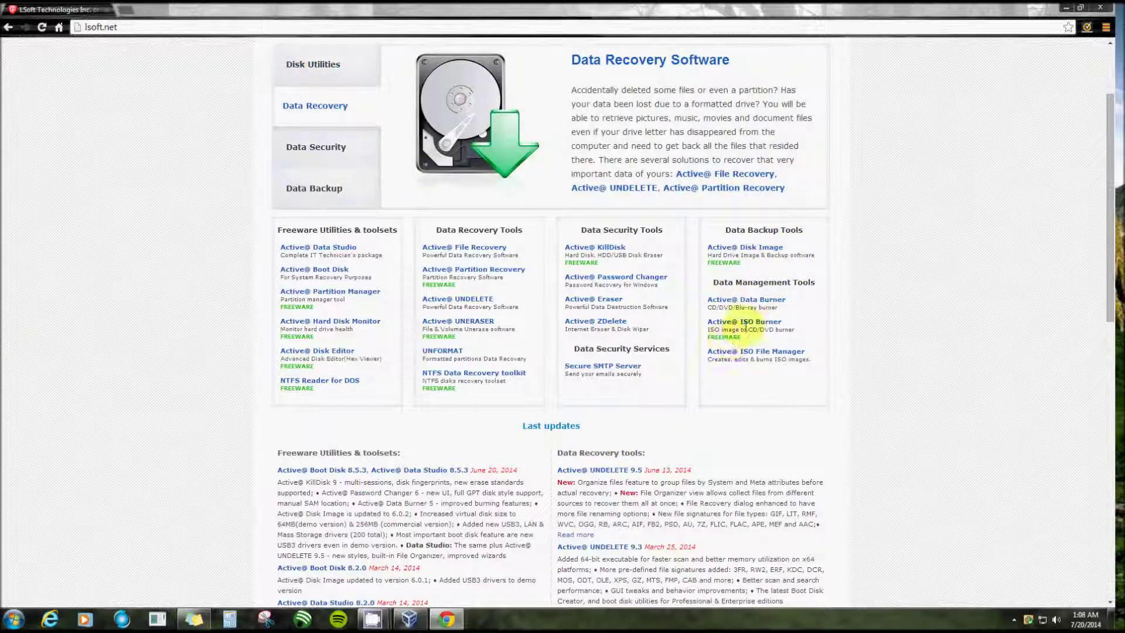
left_click(736, 326)
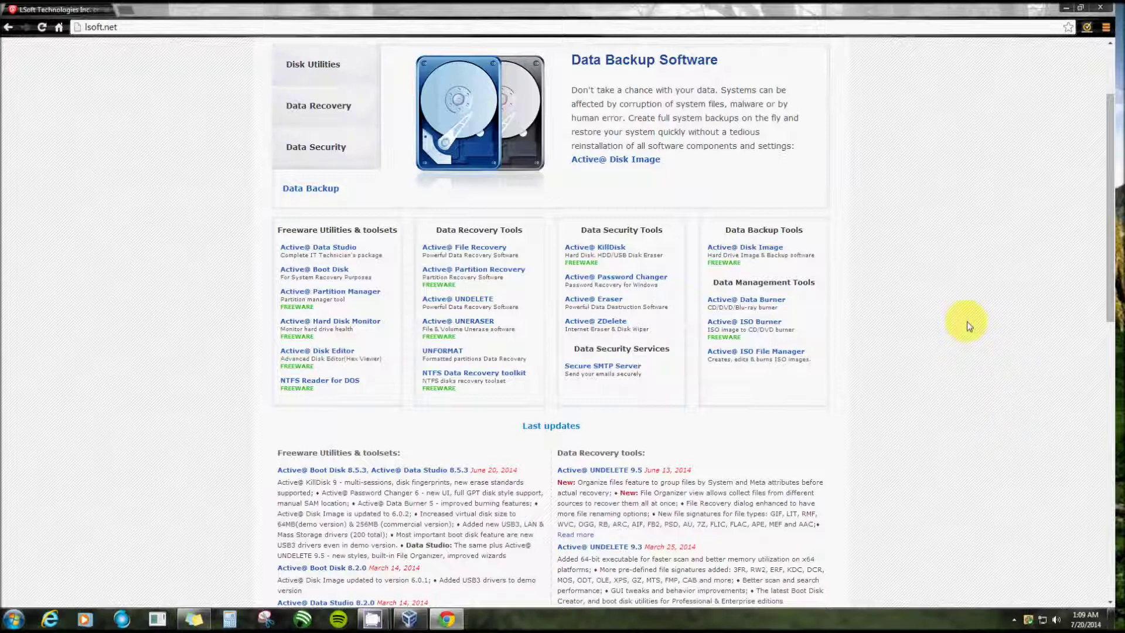
scroll(907, 295, "up", 3)
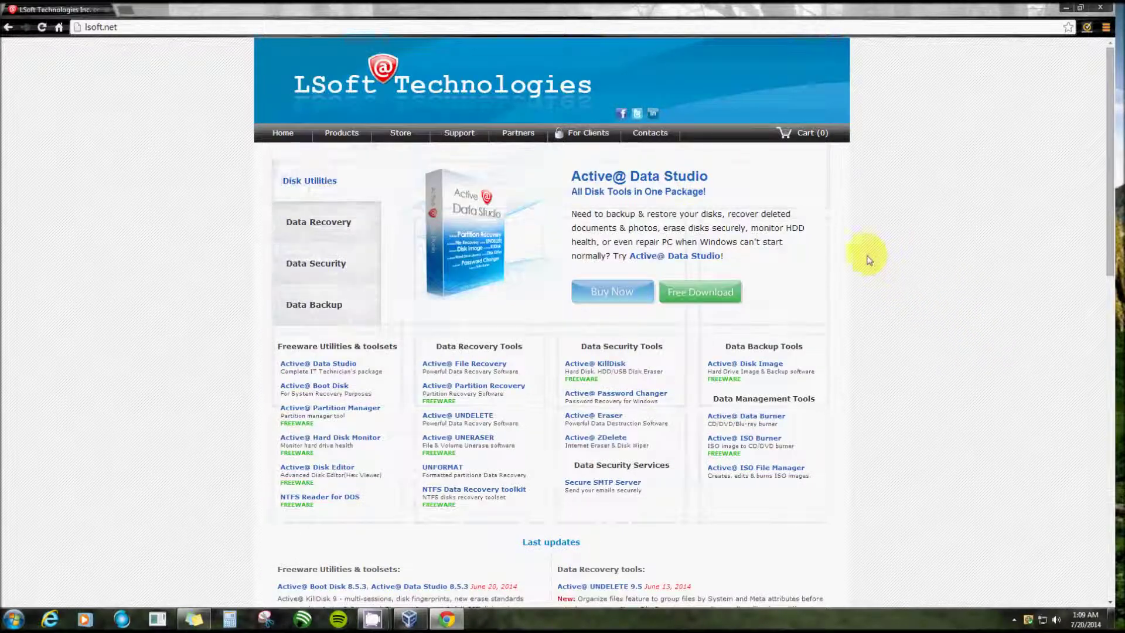
left_click(1098, 8)
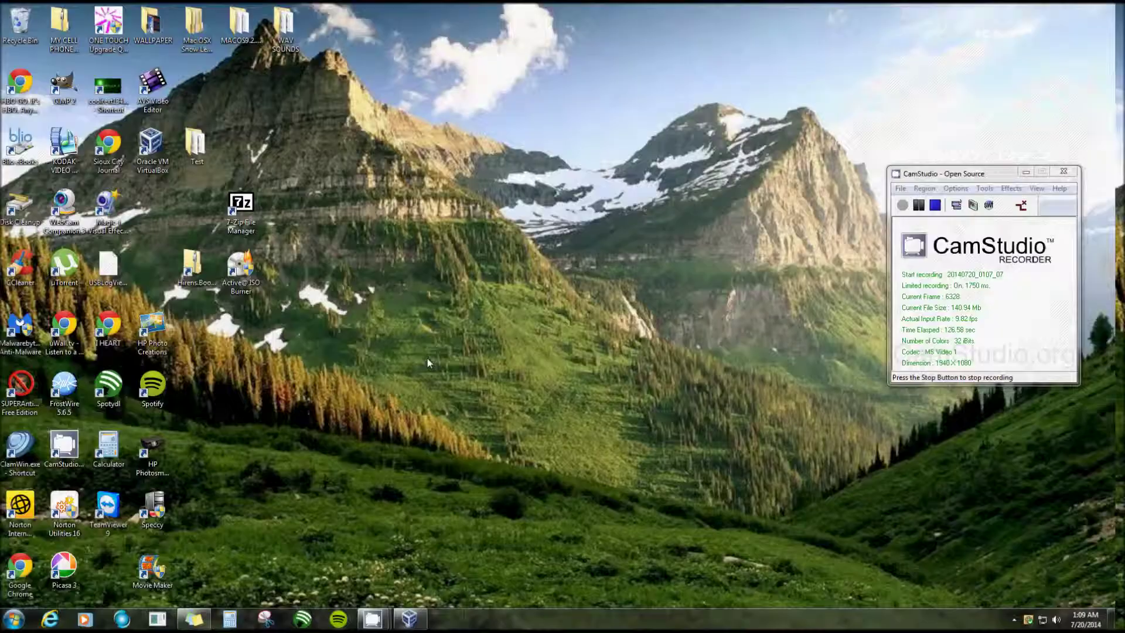
double_click(199, 271)
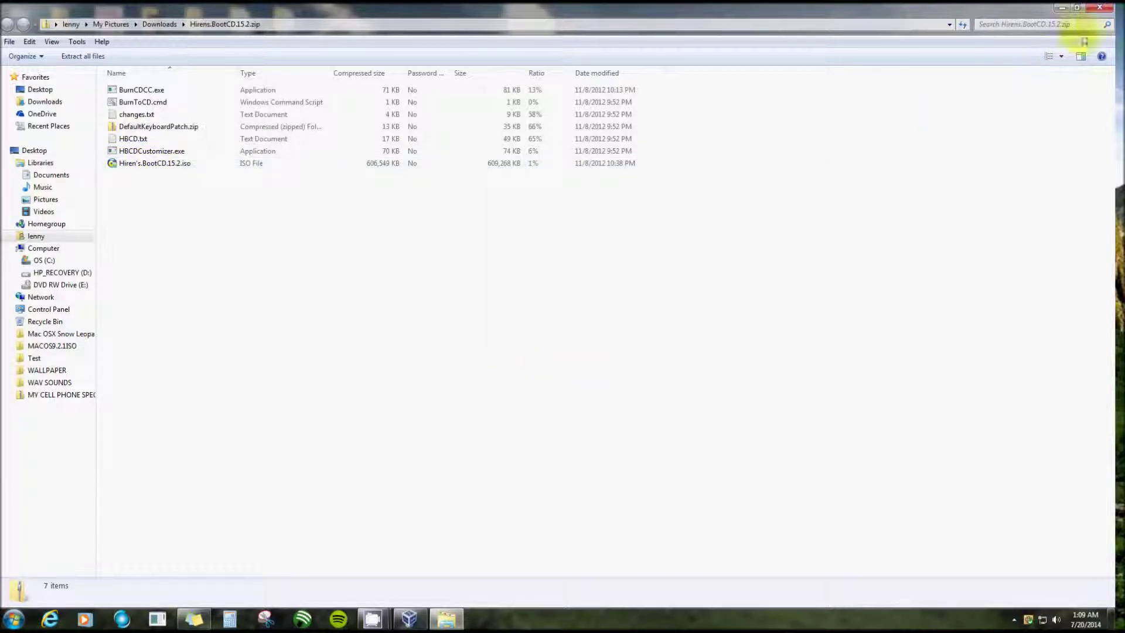
left_click(1100, 7)
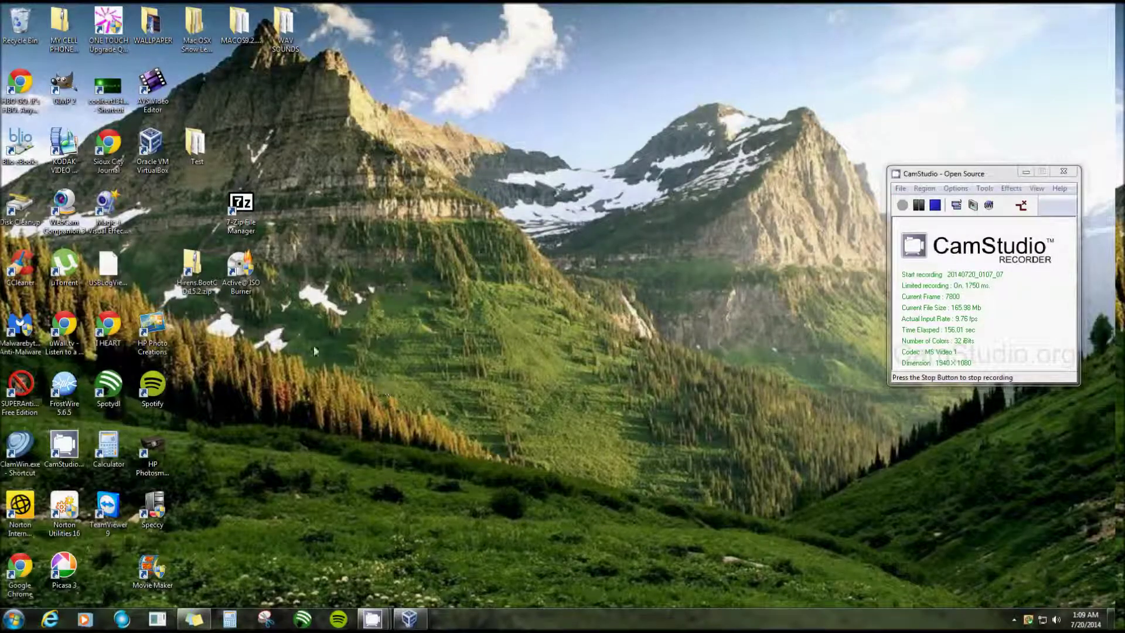
Launch Active@ ISO Burner from the desktop and browse for a source ISO image.
double_click(240, 266)
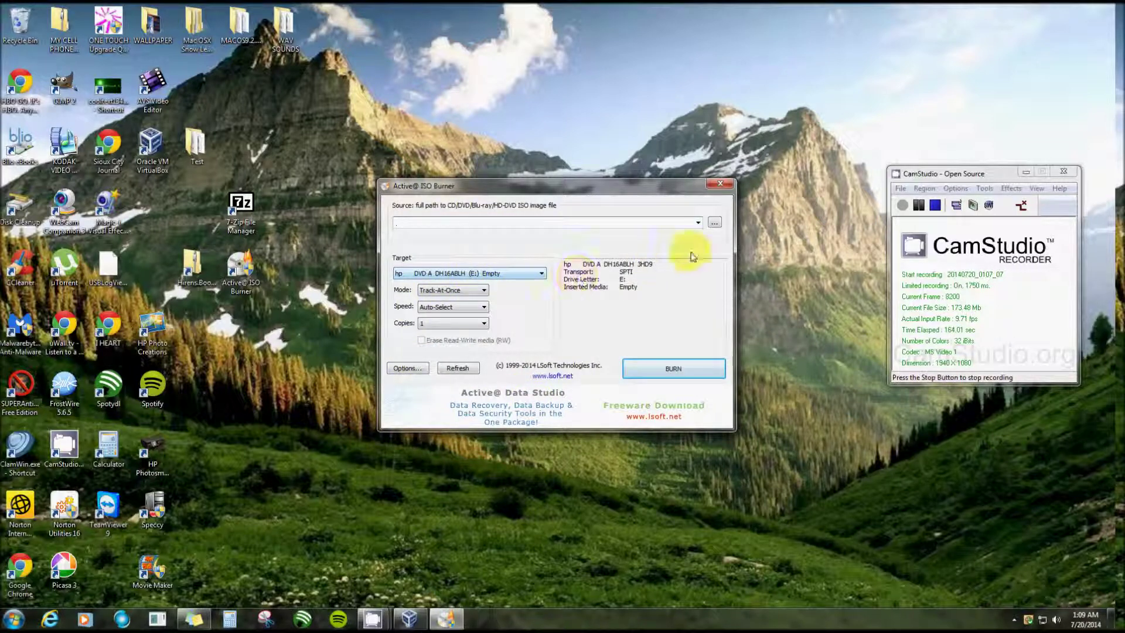
left_click(716, 223)
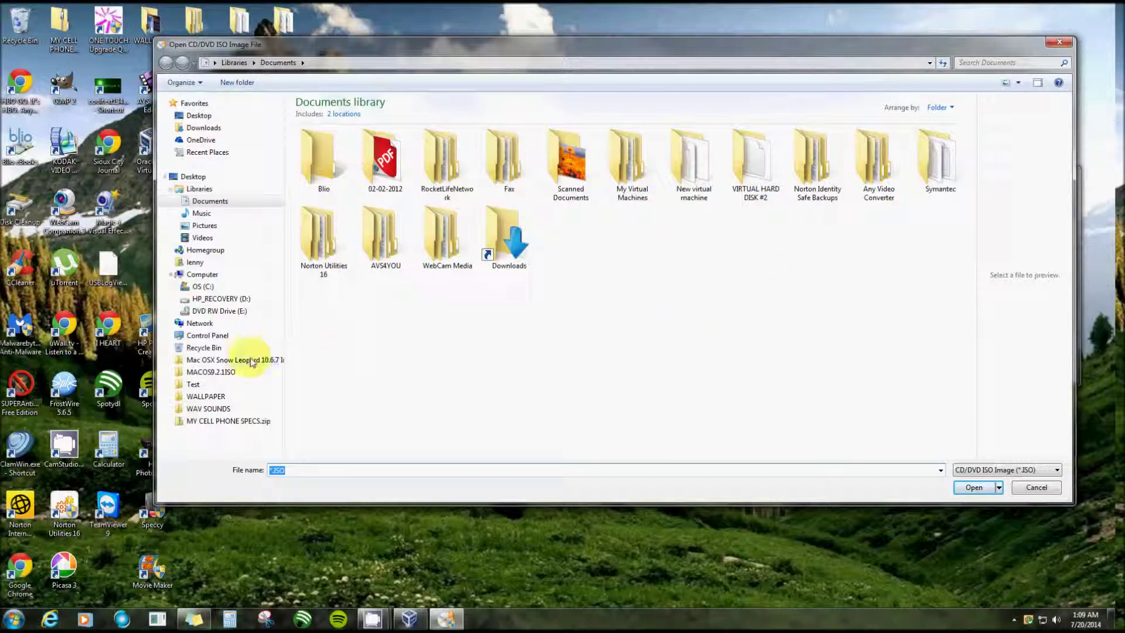
Load WIN7 ULTIMATE 32 BIT WITH SP1.iso from Videos > UTTORENT ETC as the burn source.
left_click(220, 238)
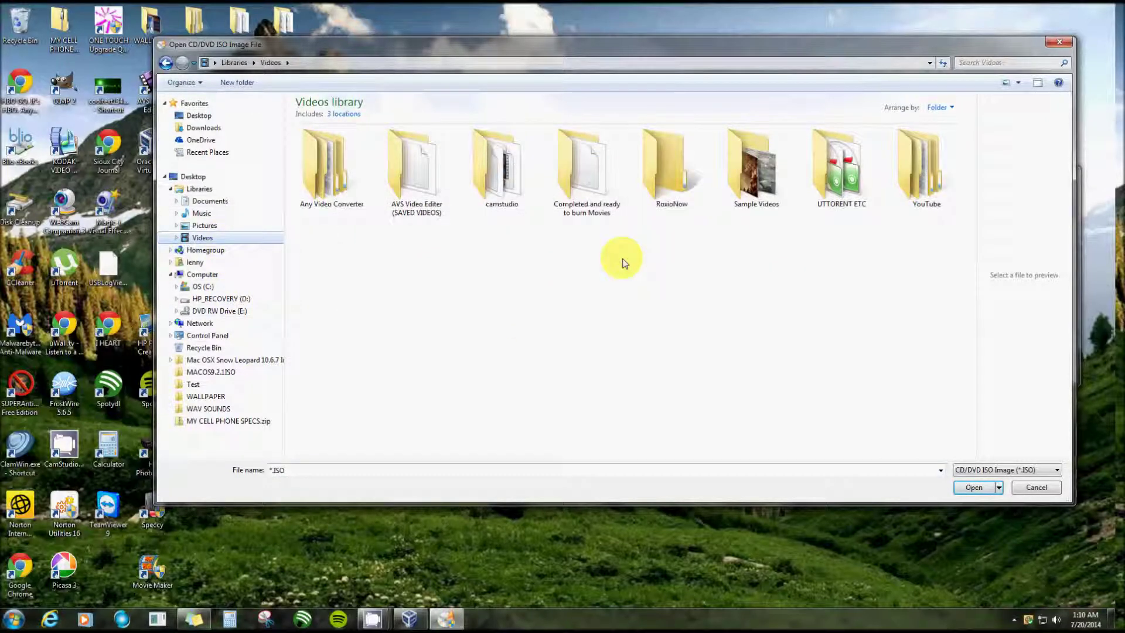
double_click(817, 183)
scroll(586, 293, "down", 3)
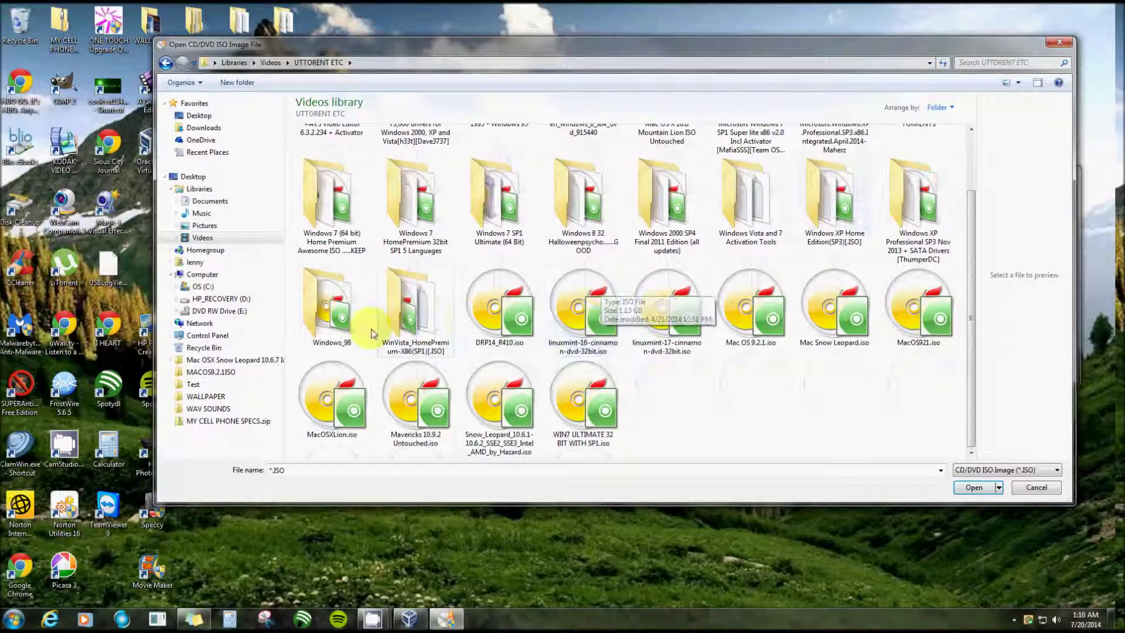
left_click(594, 422)
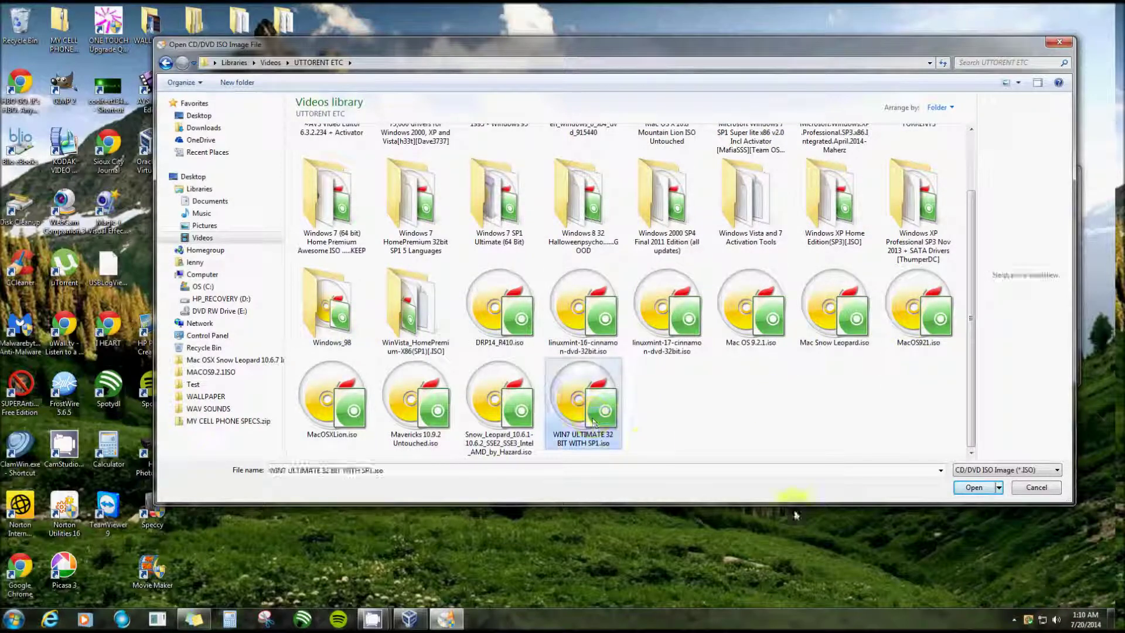
left_click(973, 487)
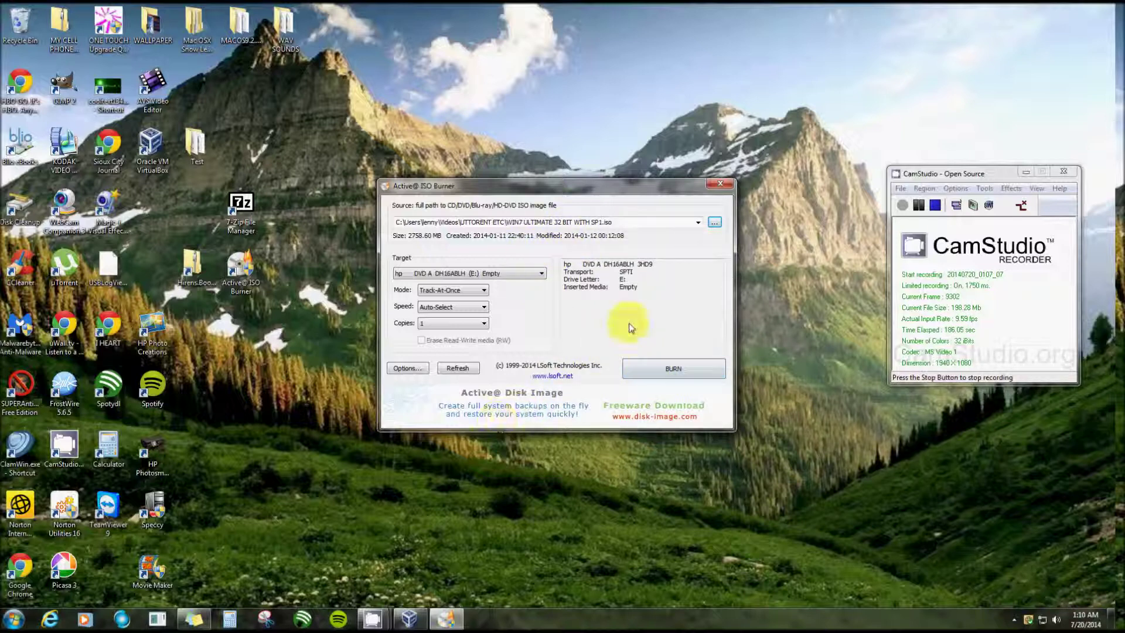
Close Active@ ISO Burner and bring the VirtualBox Manager window to the front.
left_click(720, 185)
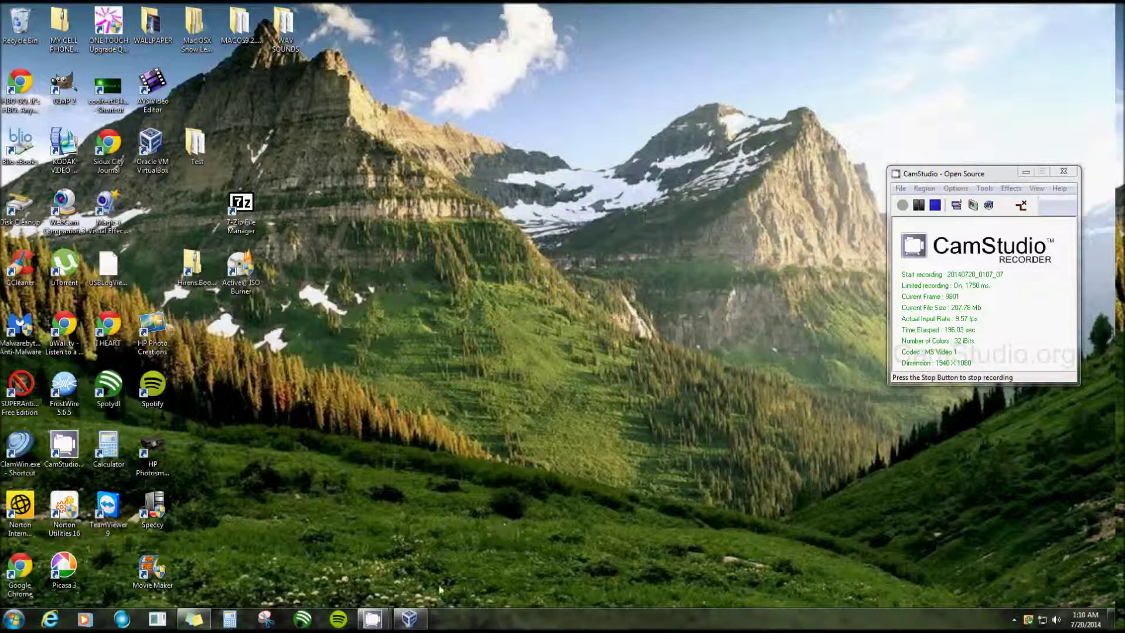
mouse_move(411, 621)
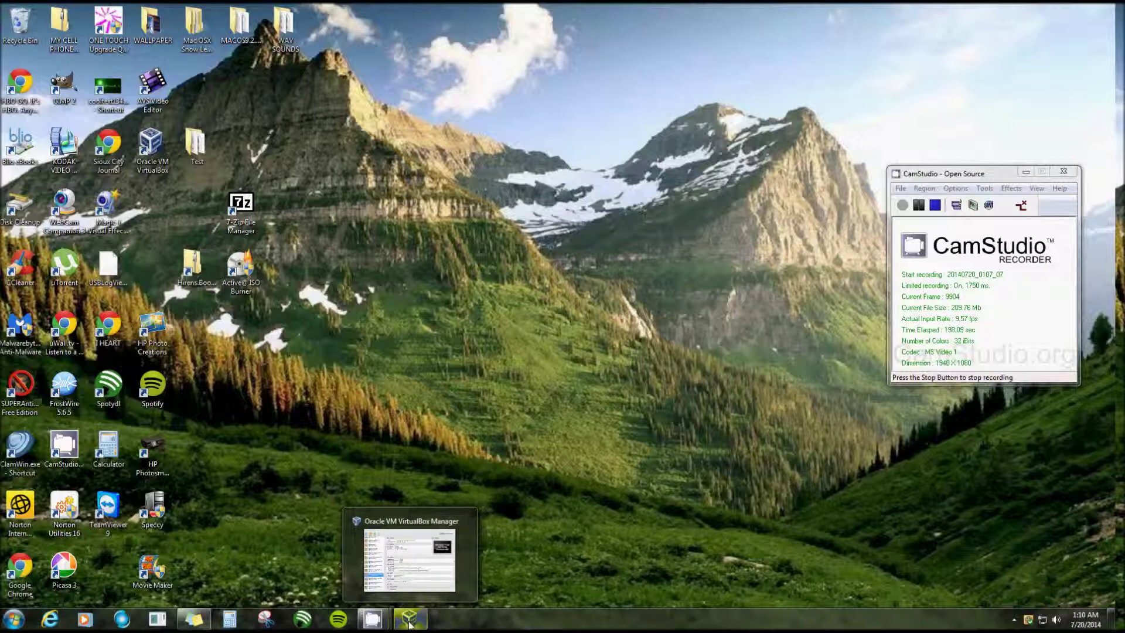
left_click(410, 623)
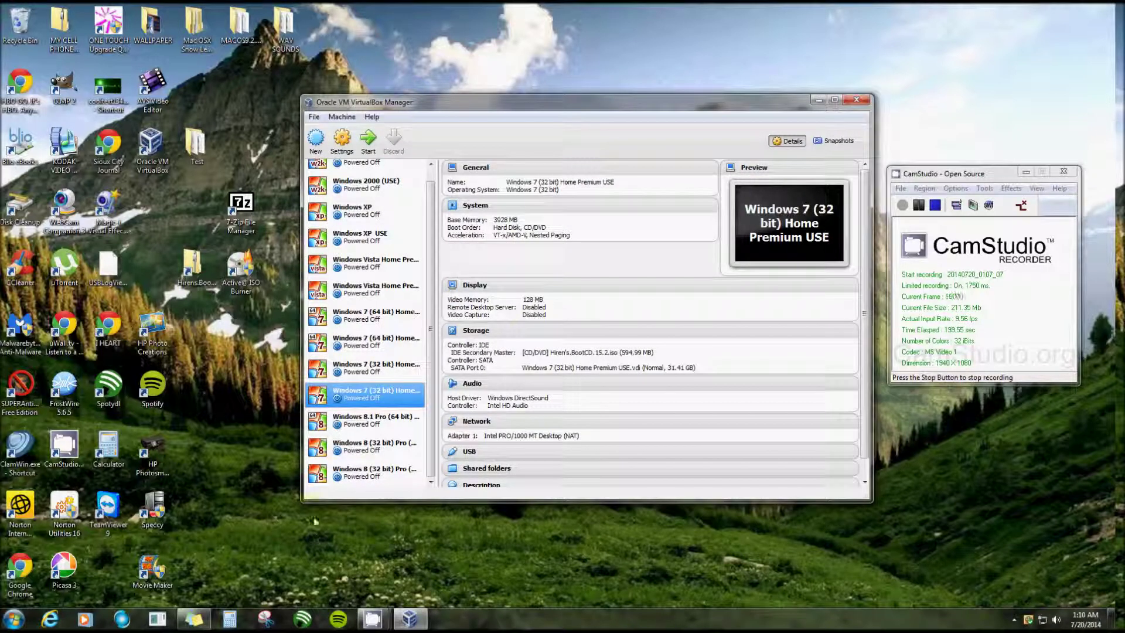
Select the Windows 7 (32 bit) Home Premium USE machine and power it on.
left_click(378, 398)
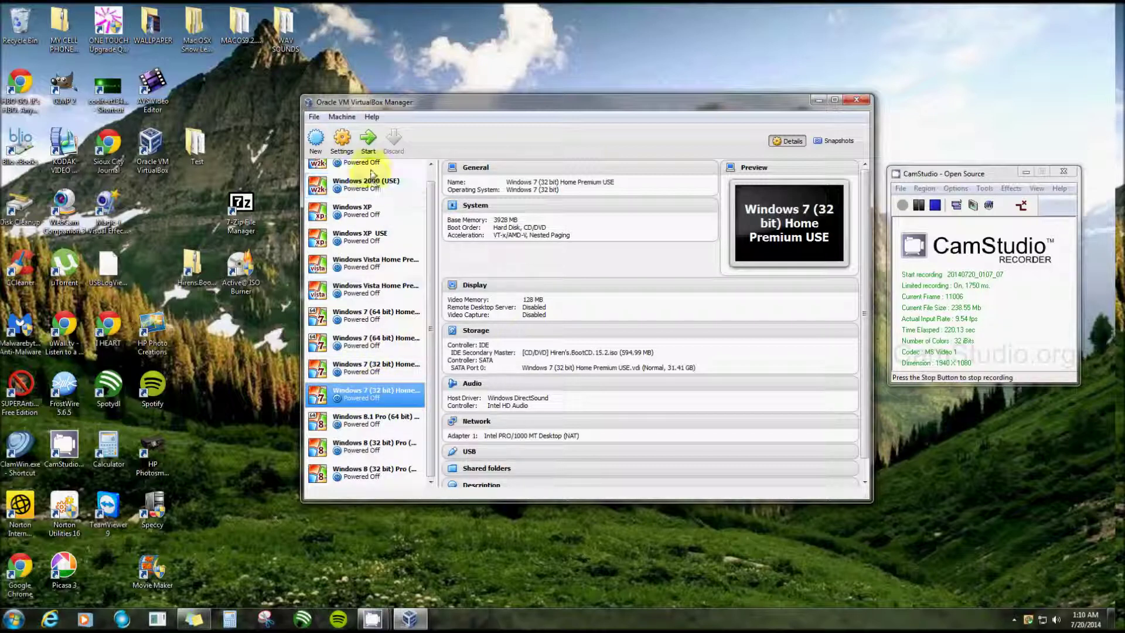
left_click(370, 143)
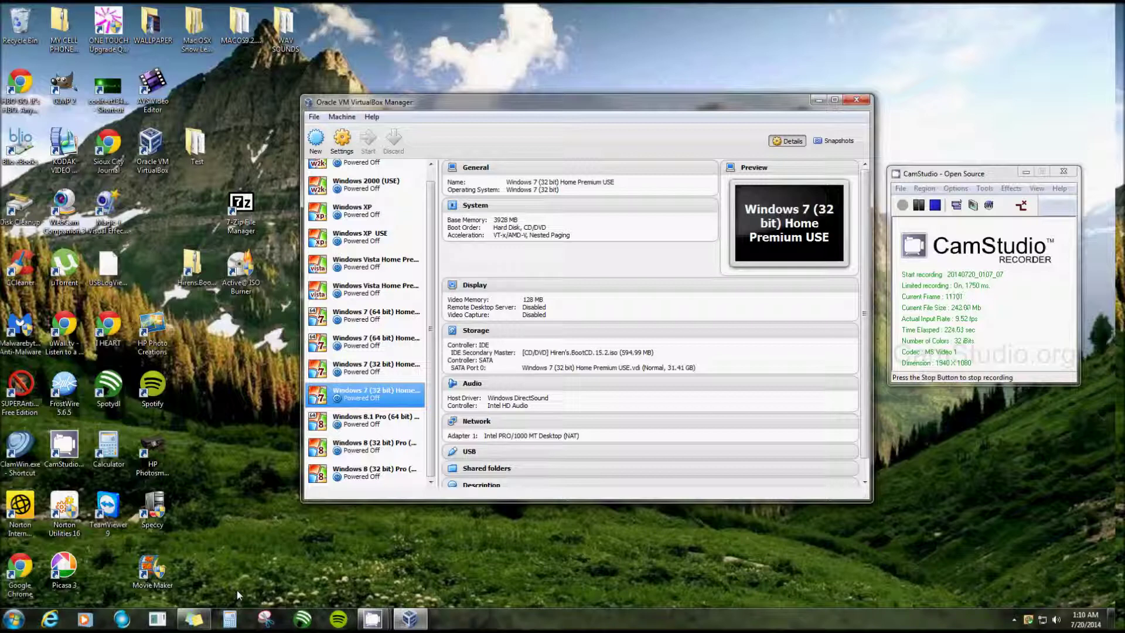
Boot the VM from CD-ROM via the F12 boot menu and dismiss the auto-capture notice.
key("F12")
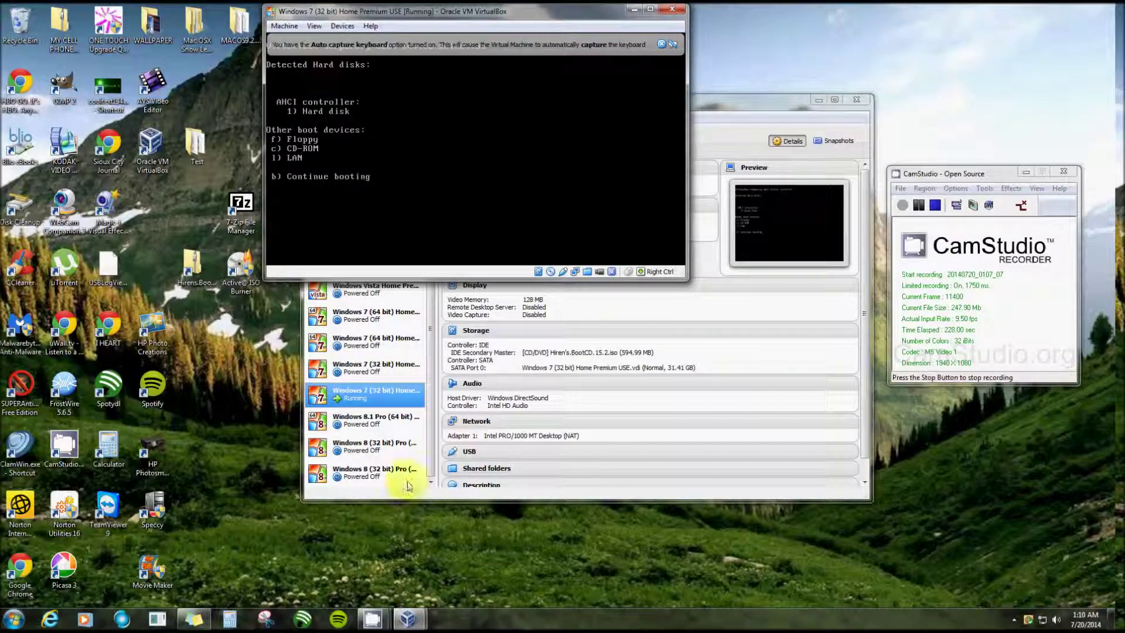
left_click(311, 158)
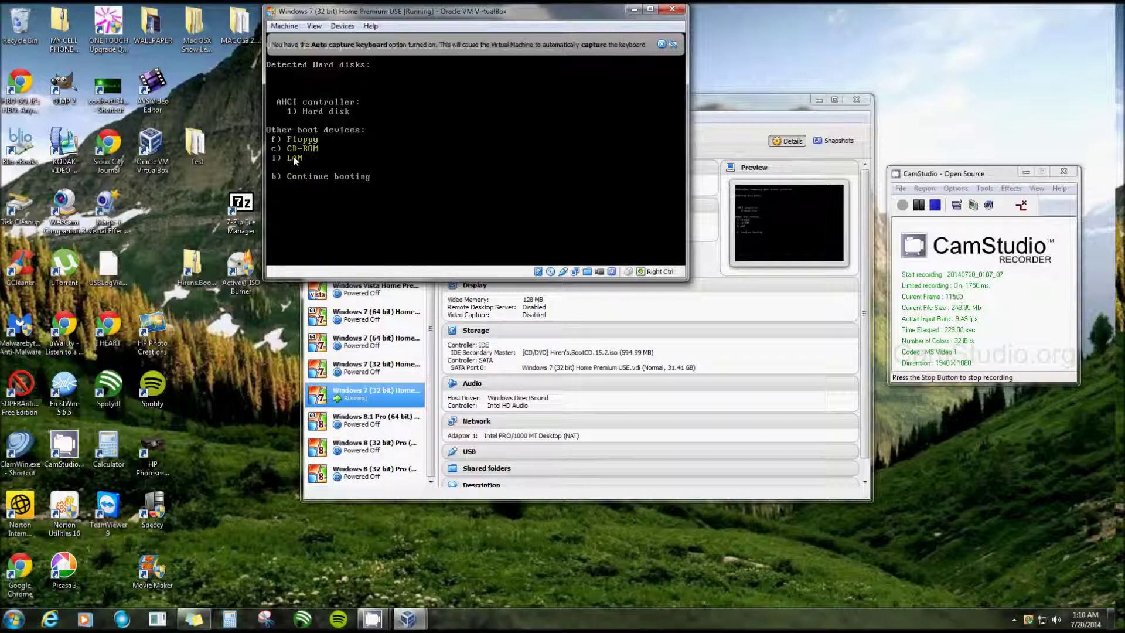
key("c")
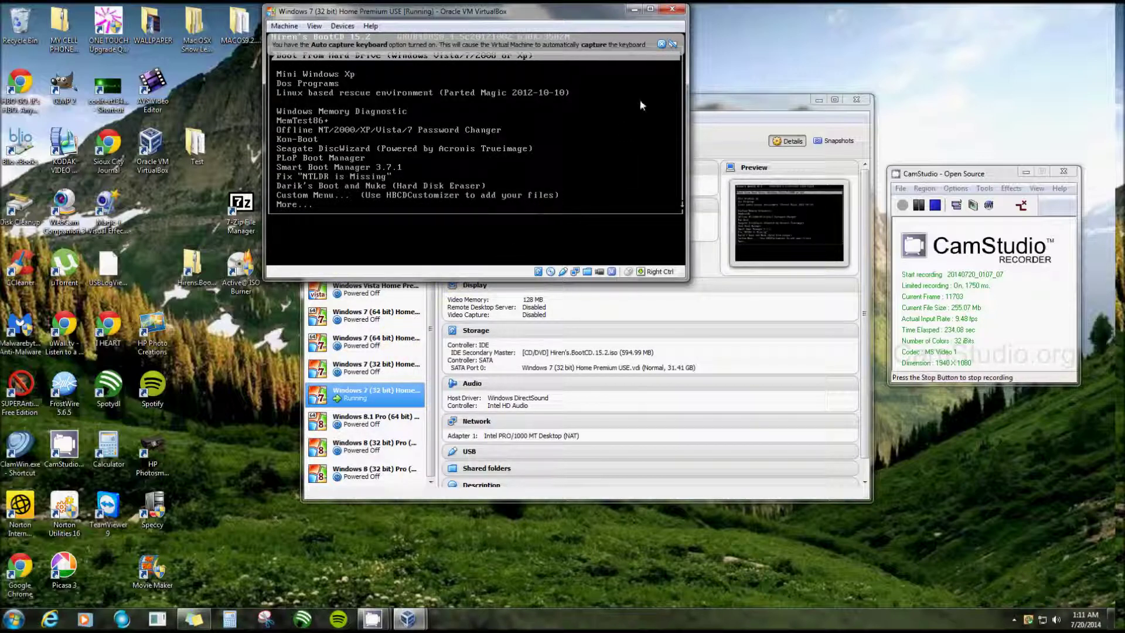
left_click(662, 45)
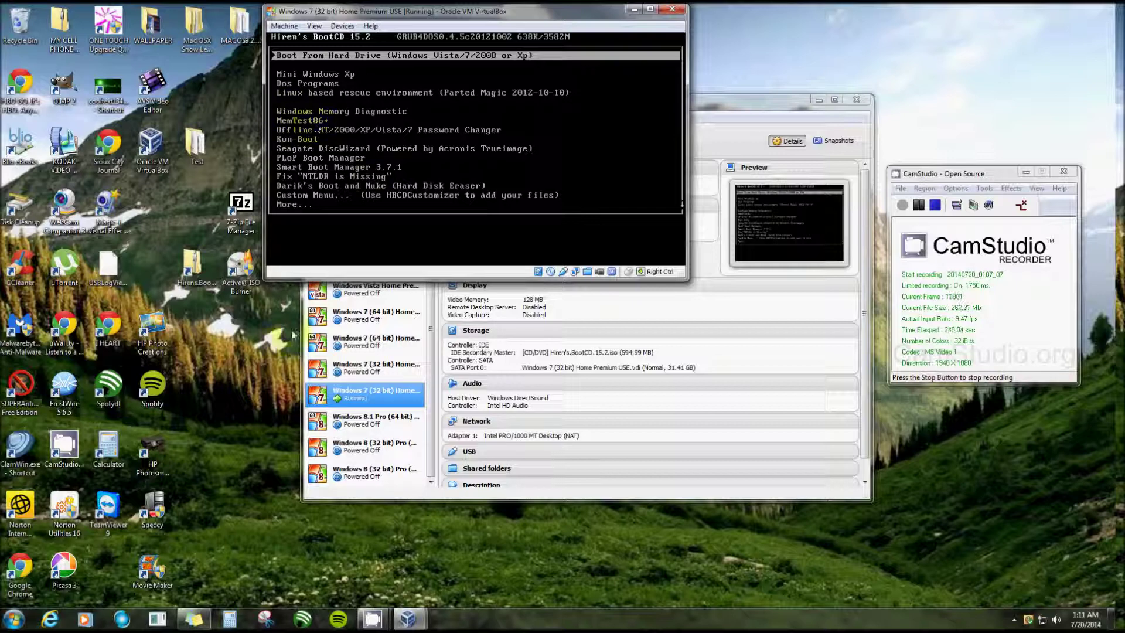
Move down the Hiren's boot menu past Mini Windows Xp to More... and open it.
key("Down")
key("Down")
key("Down")
key("Down")
key("Down")
key("Down")
key("Down")
key("Down")
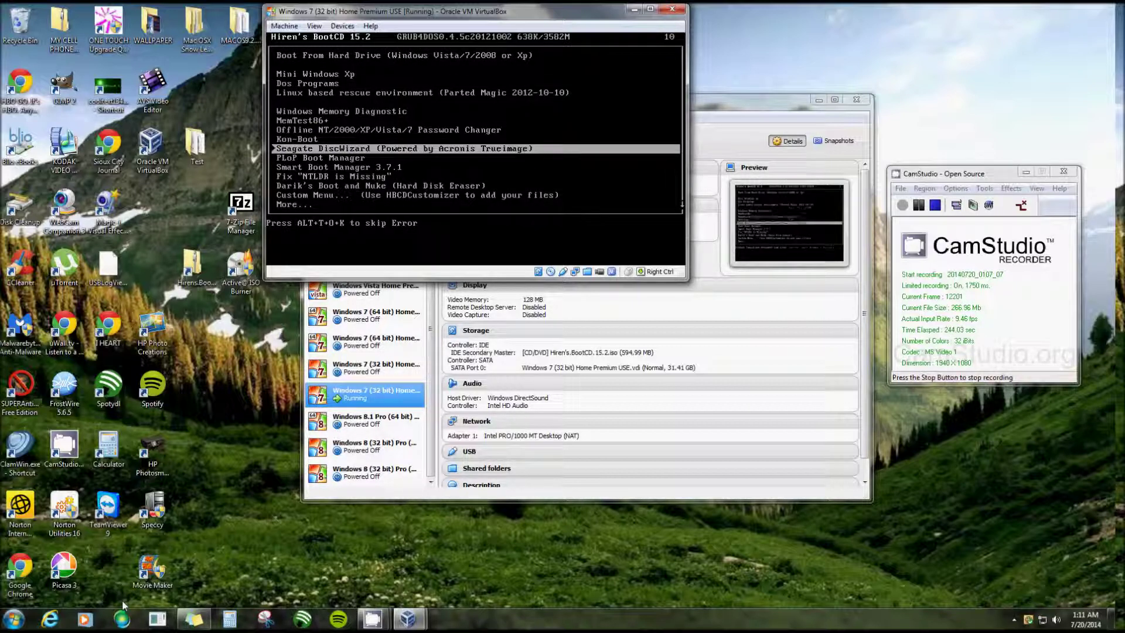
key("Down")
key("Down")
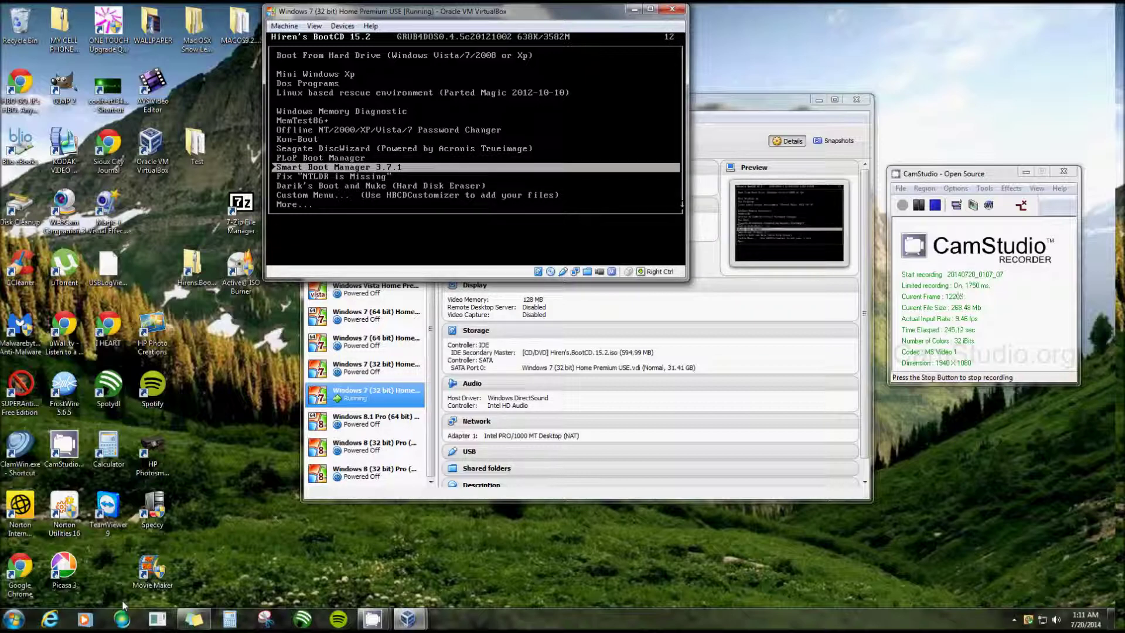
key("Down")
key("Down")
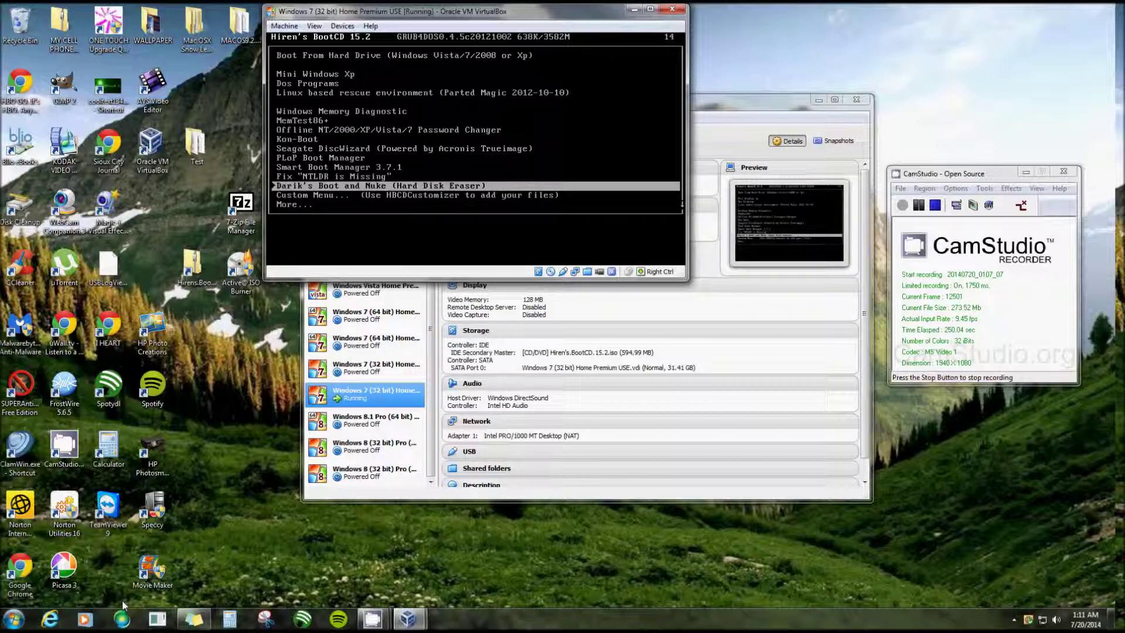
key("Down")
key("Down")
key("Return")
Run Dos Programs (Alternative Boot Method), then go back up to the Mini Windows Xp entry.
key("Down")
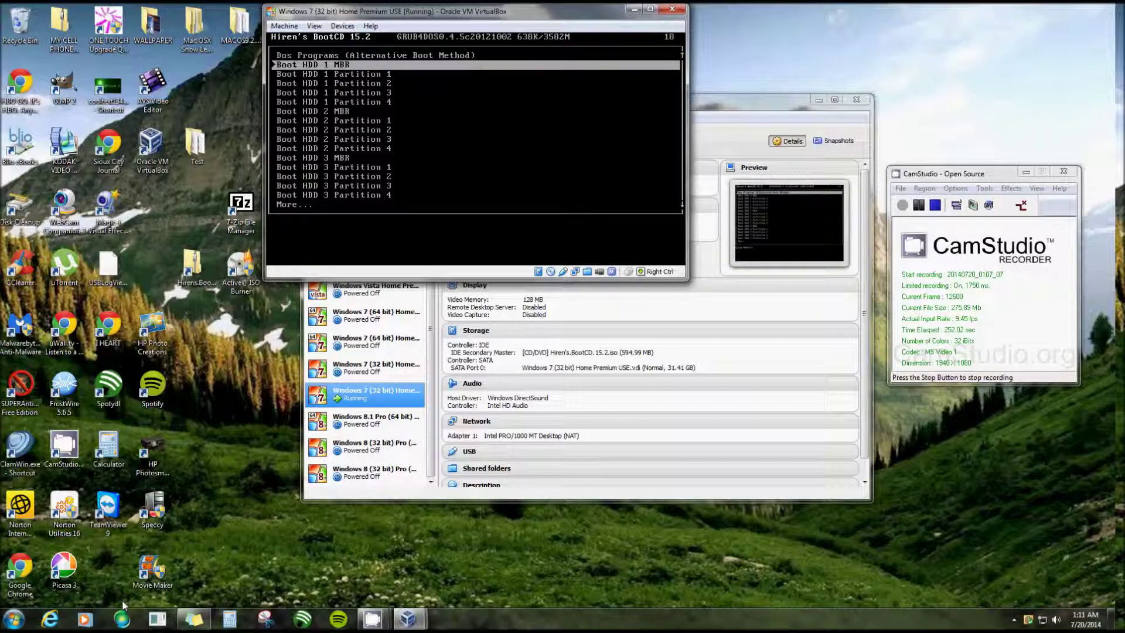
key("Down")
key("Down")
key("Down")
key("Down")
key("Down")
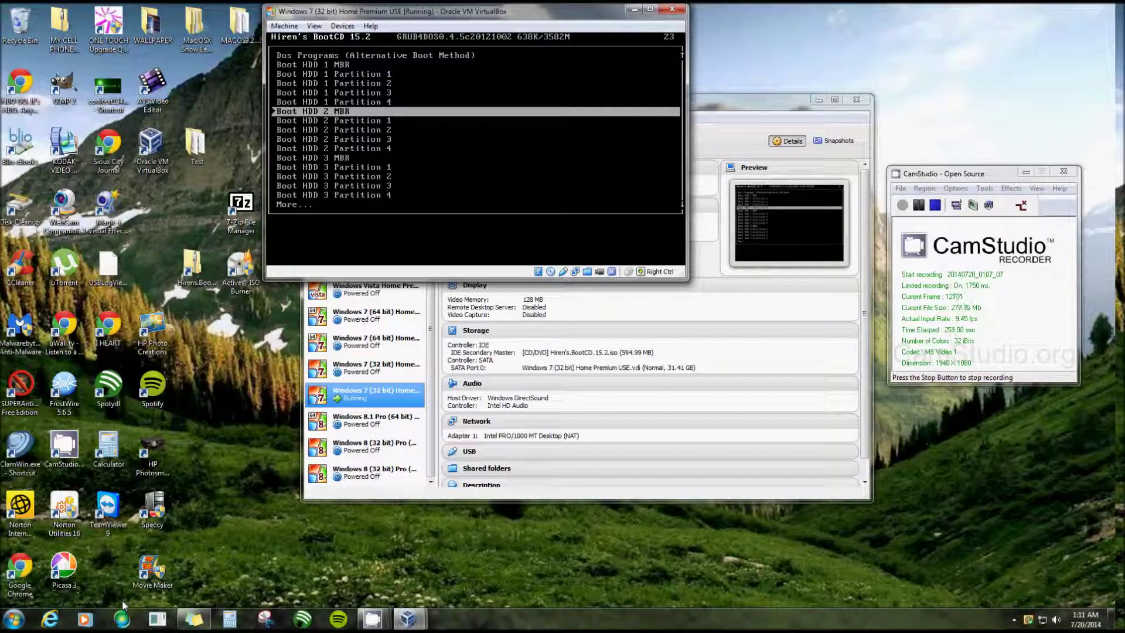
key("Up")
key("Up")
key("Up")
key("Up")
key("Up")
key("Up")
key("Return")
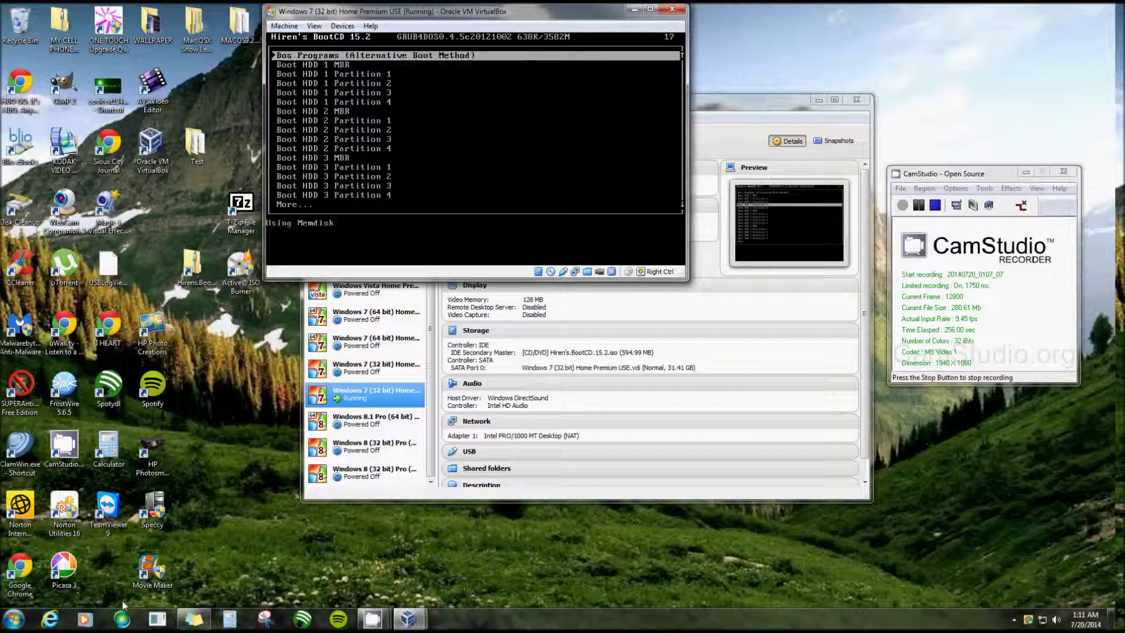
key("Up")
key("Up")
key("Up")
key("Up")
key("Up")
key("Up")
key("Up")
key("Up")
key("Up")
key("Up")
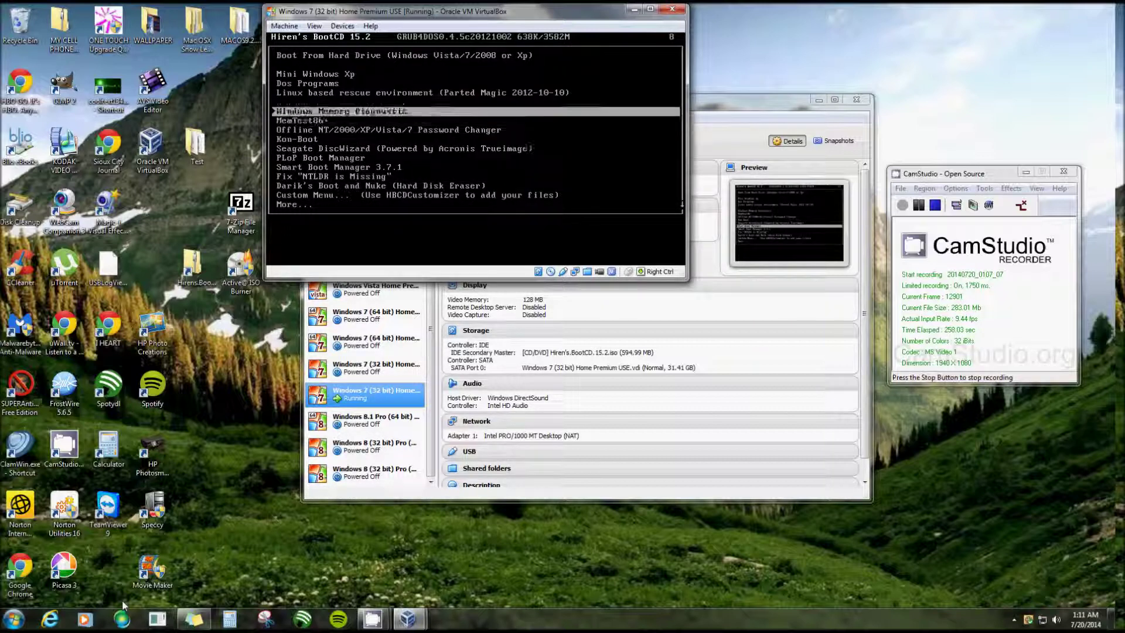
key("Up")
key("Up")
key("Up")
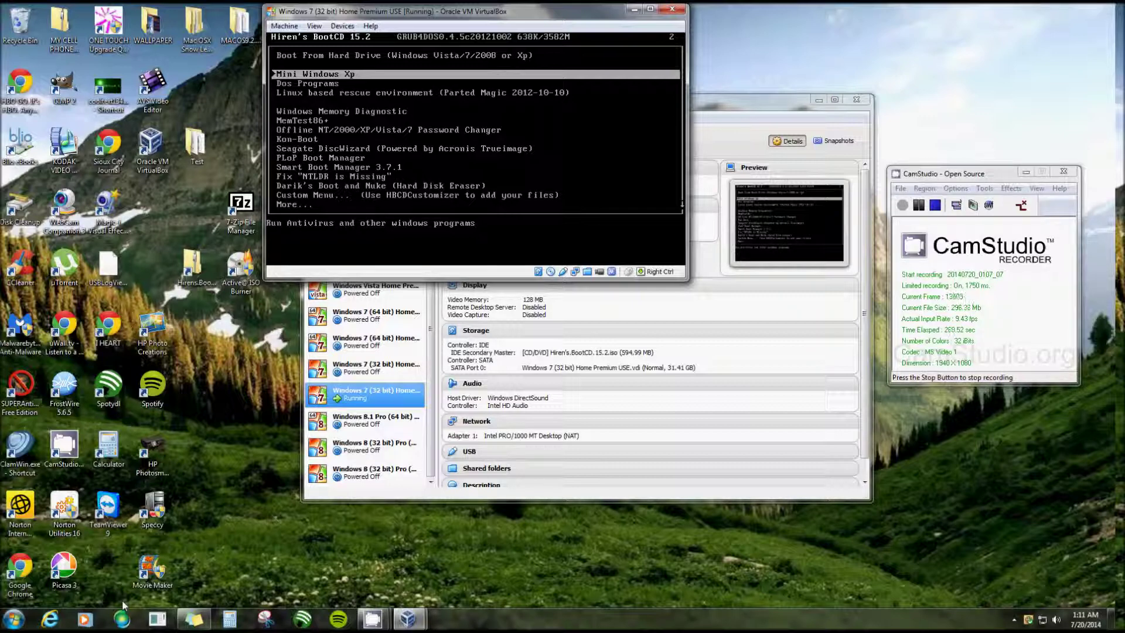
Boot the 'Mini Windows Xp' entry from Hiren's boot menu.
key("Return")
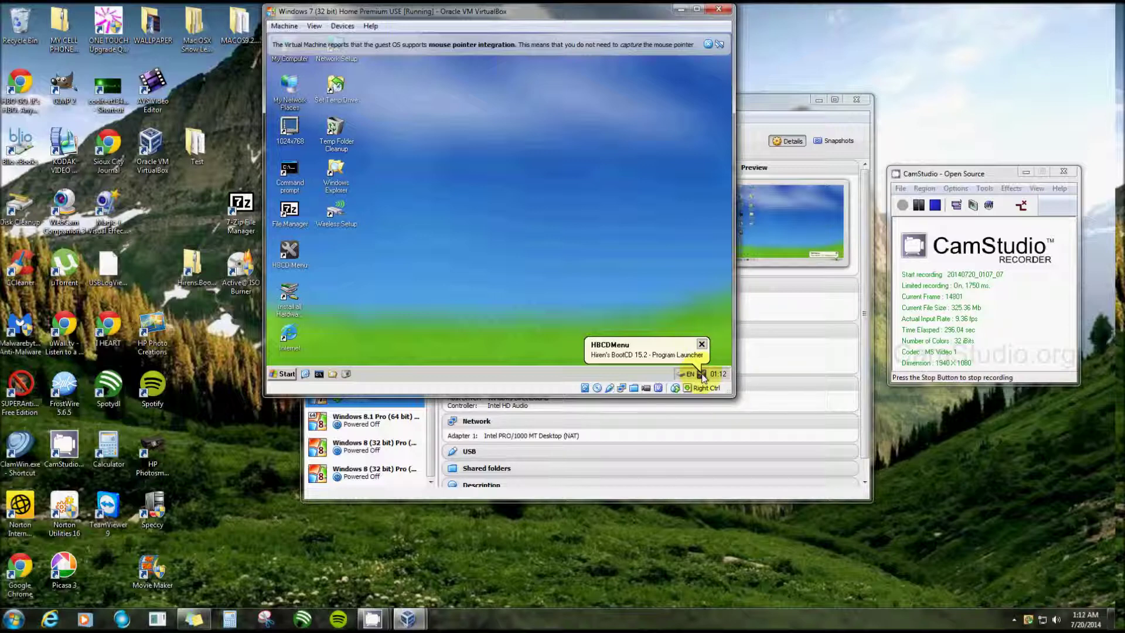
Open the HBCDMenu tray menu and browse Other, Remote Control and Passwords / Keys > Product Keys.
left_click(702, 376)
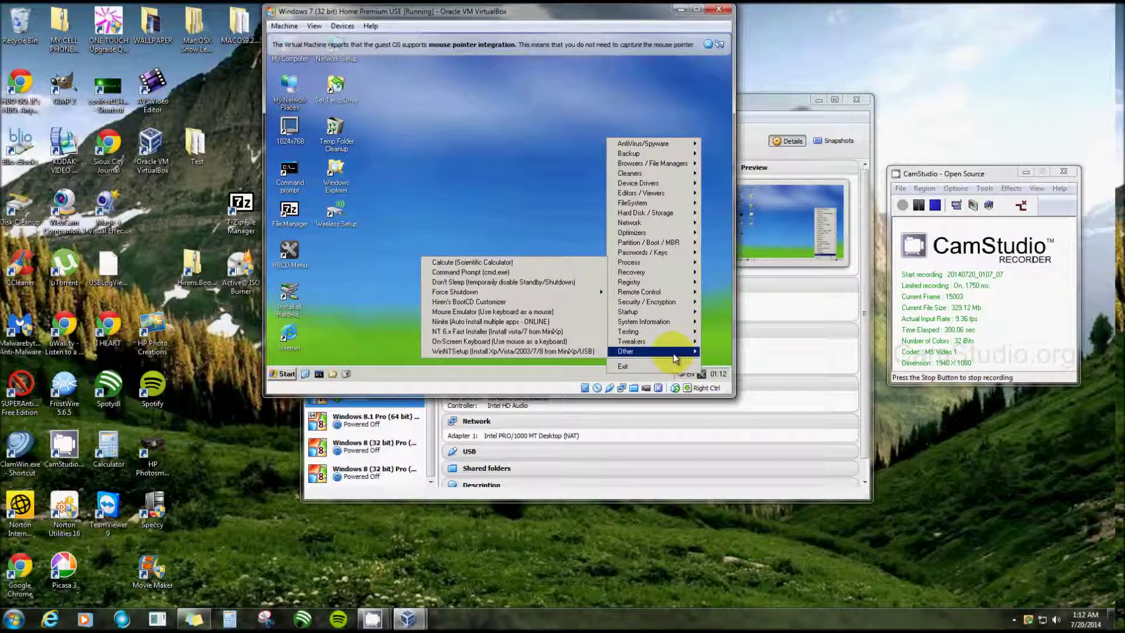
mouse_move(663, 334)
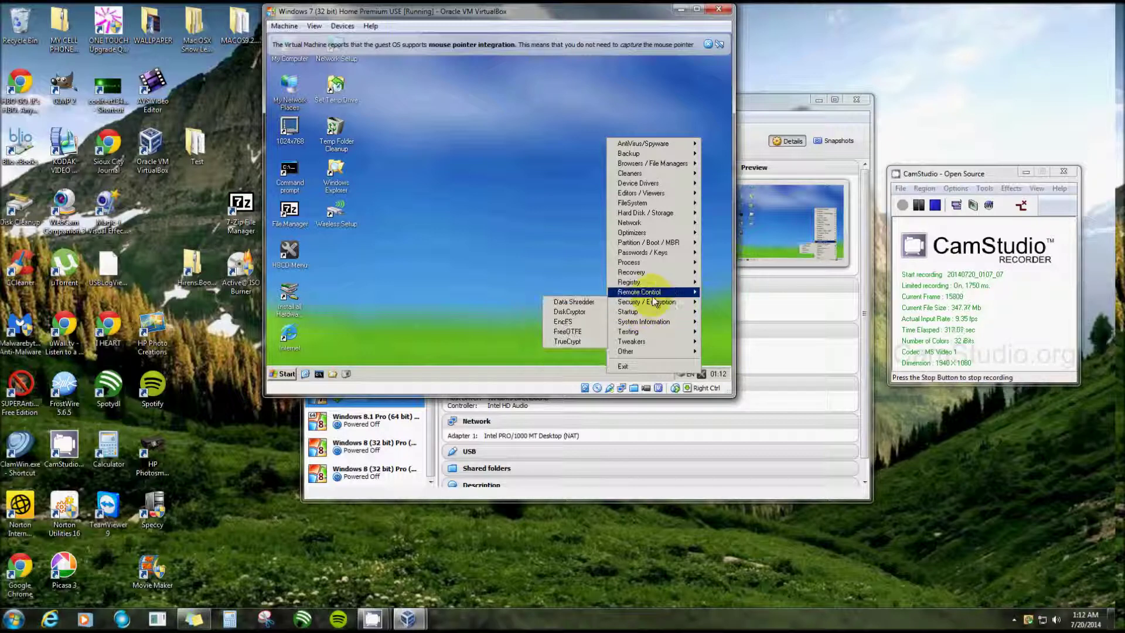
mouse_move(653, 296)
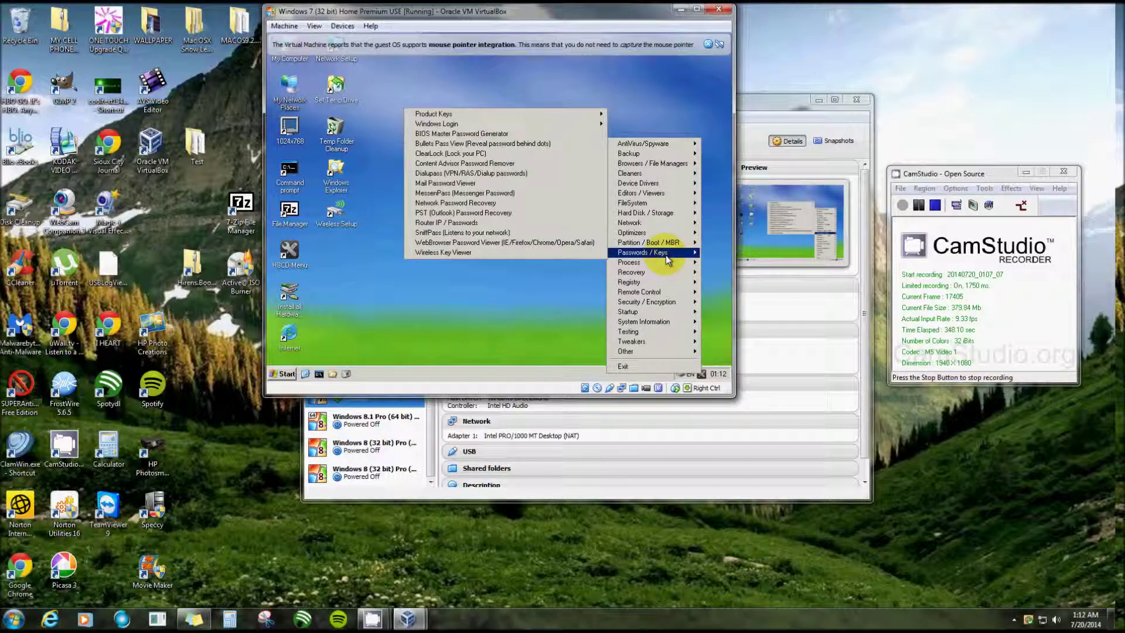
mouse_move(452, 115)
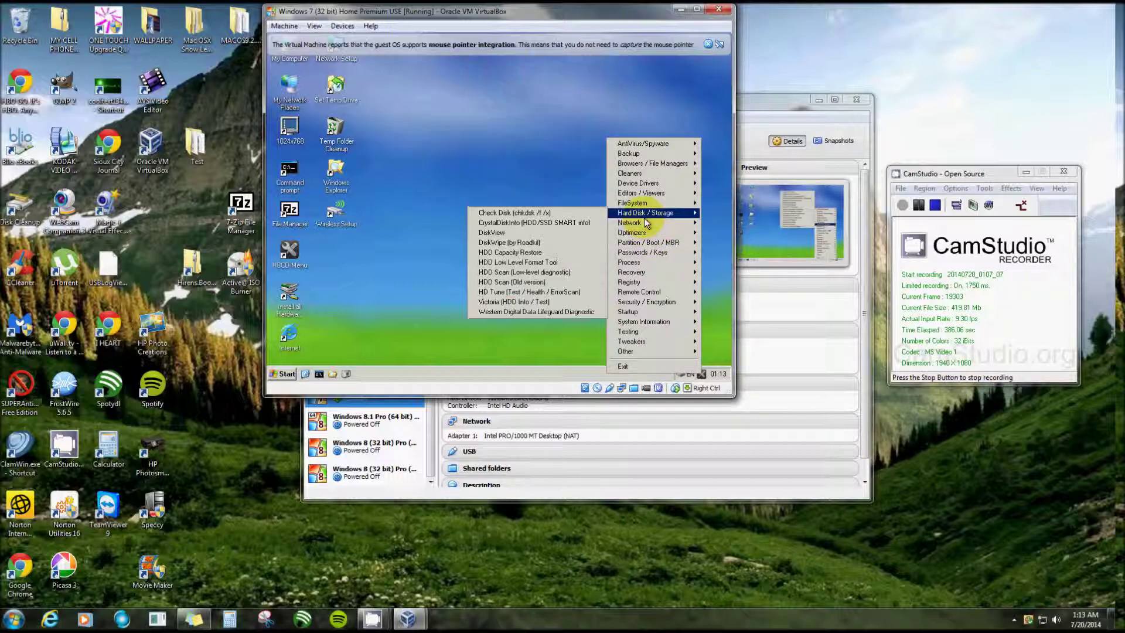
Browse the FileSystem, Hard Disk / Storage, Device Drivers and Cleaners tool submenus.
mouse_move(638, 206)
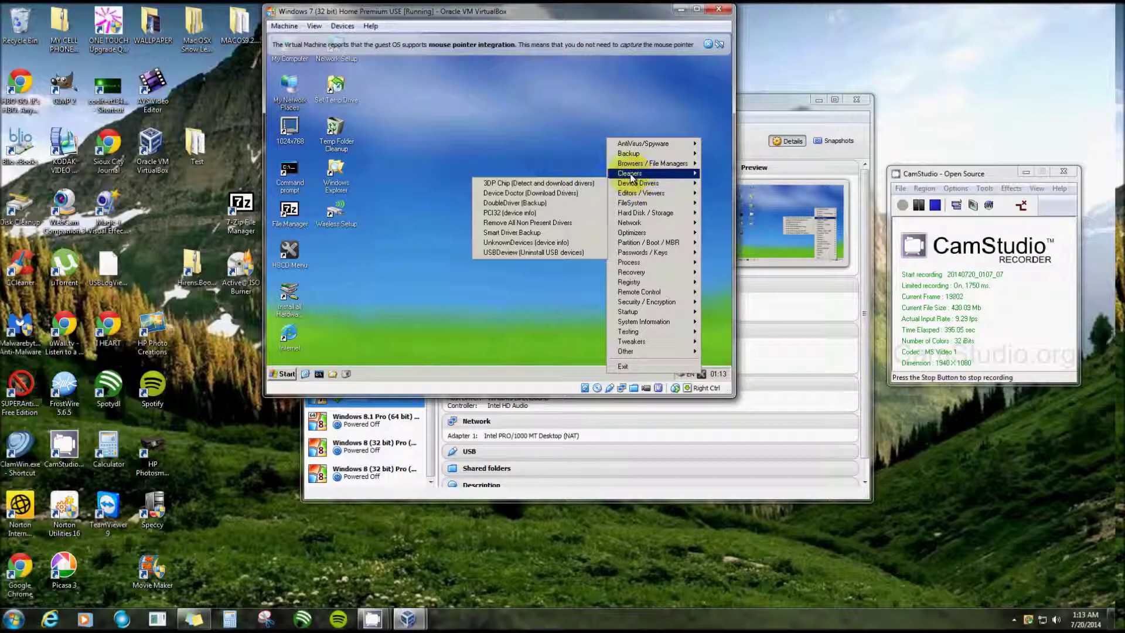
mouse_move(631, 178)
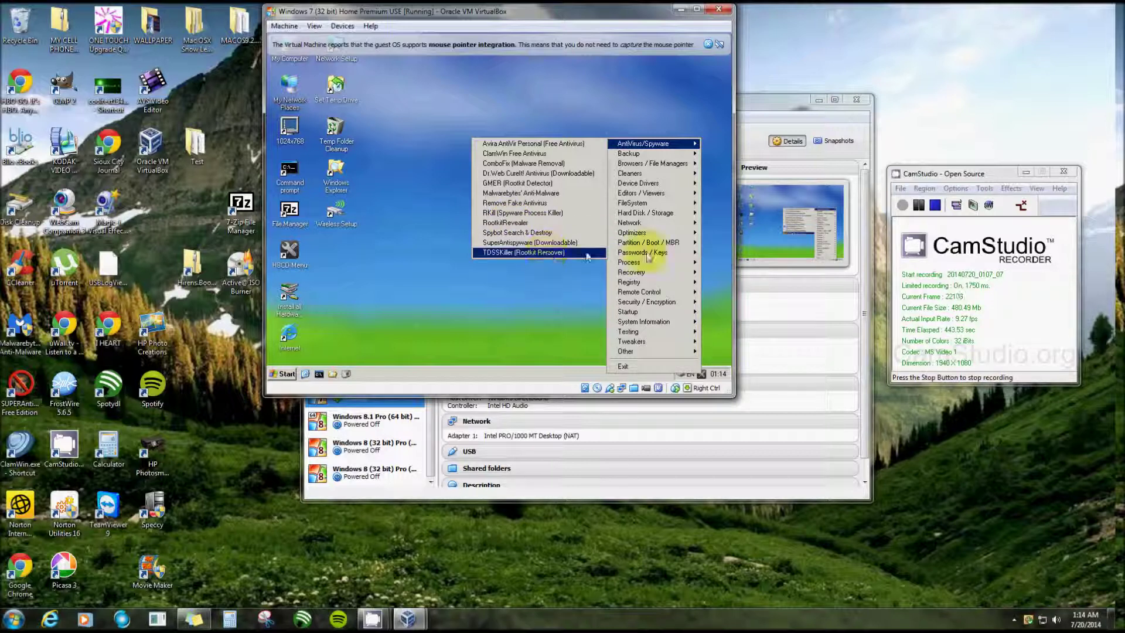
After viewing the AntiVirus/Spyware tools, close the menu by clicking the empty desktop.
left_click(476, 306)
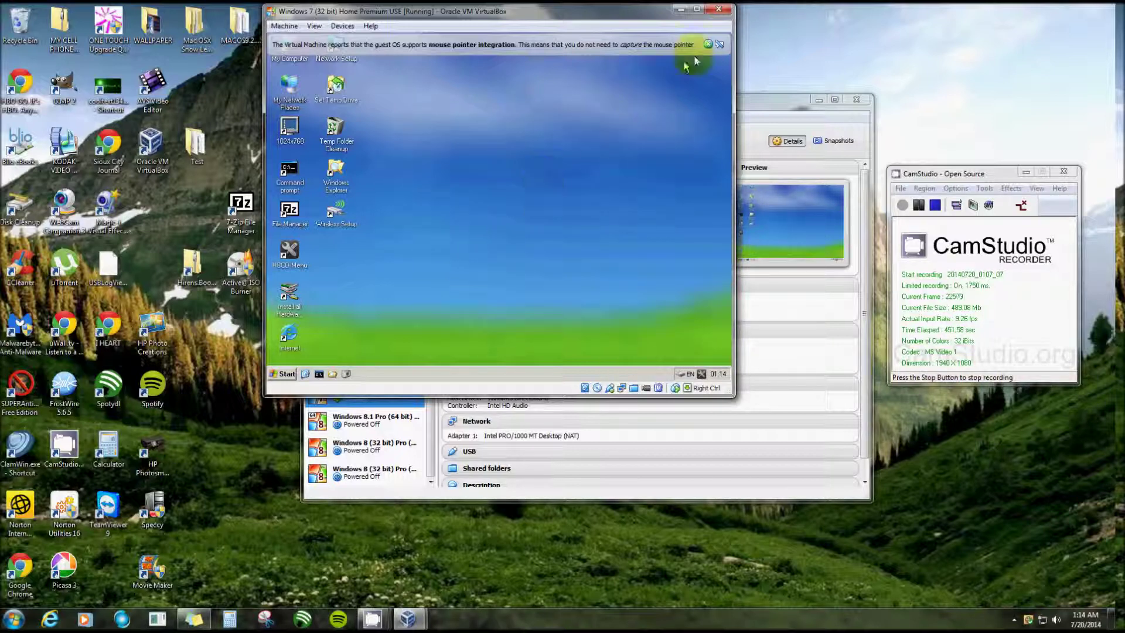
Dismiss the mouse-integration notice, then view and close My Computer's System Properties.
left_click(709, 43)
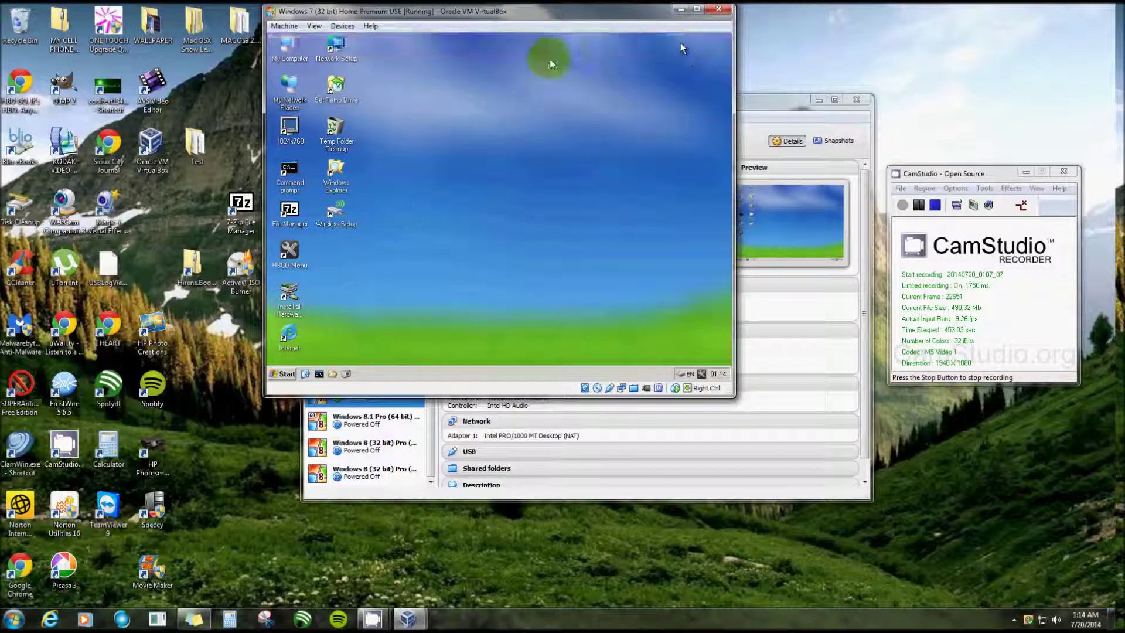
right_click(290, 53)
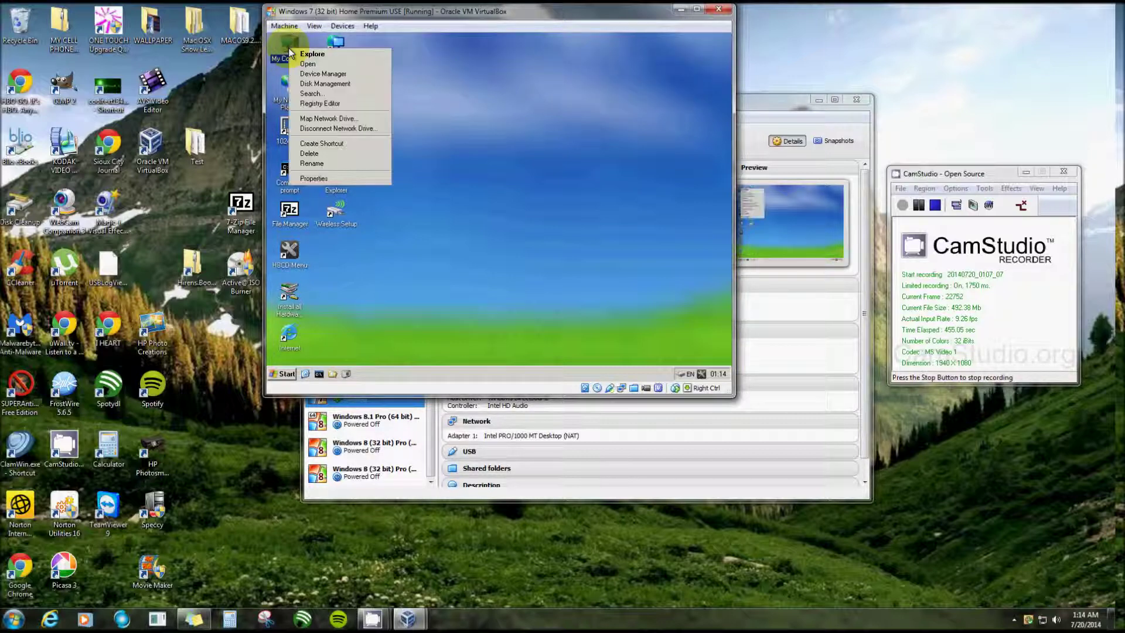
left_click(331, 177)
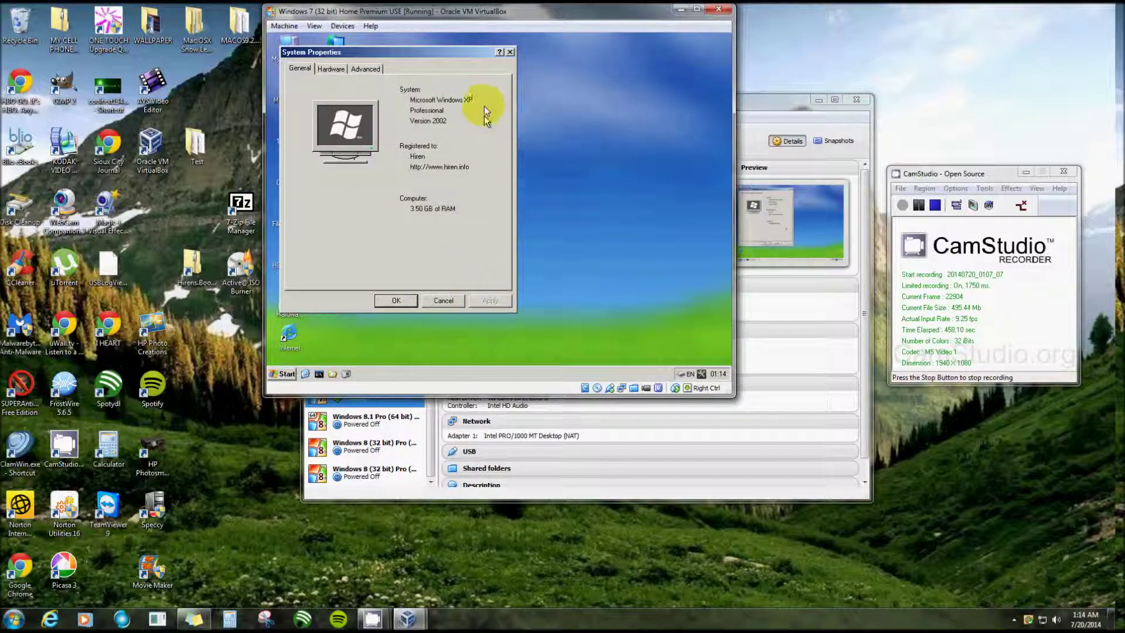
left_click(512, 52)
Open and close the Start menu, then launch Hiren's BootCD Program Launcher from the HBCD Menu icon.
left_click(284, 374)
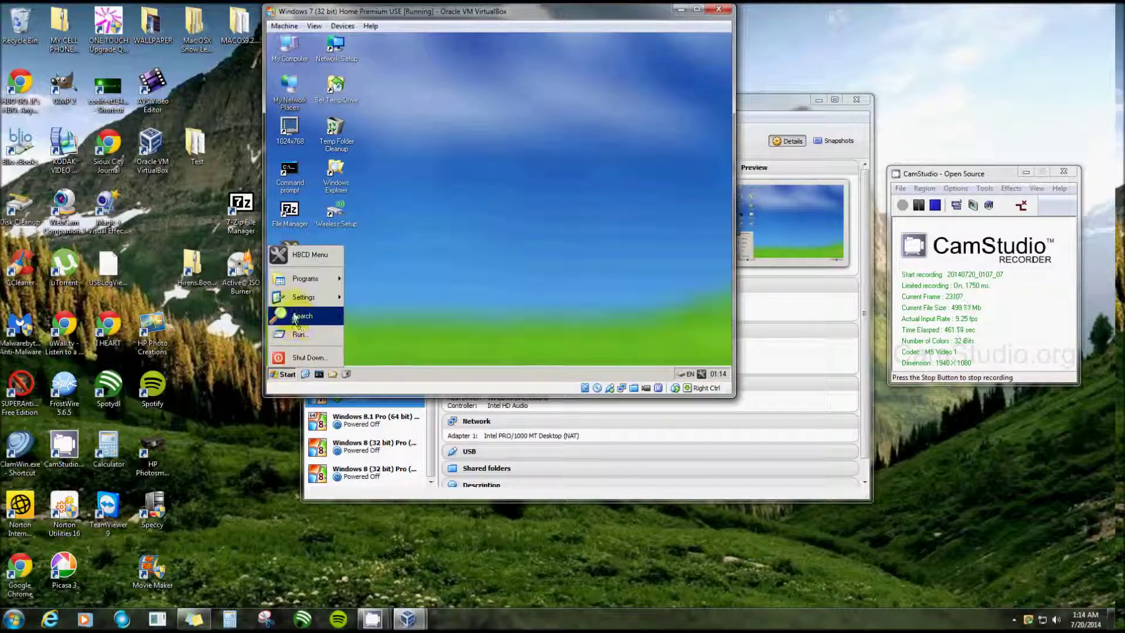
mouse_move(304, 298)
left_click(414, 282)
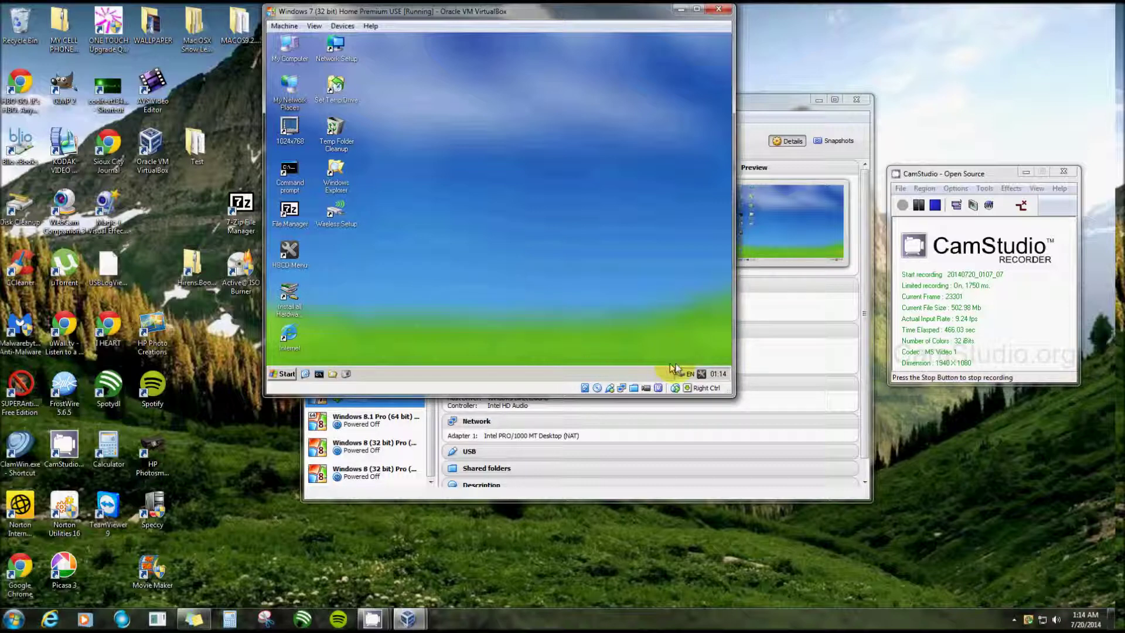
left_click(420, 293)
left_click(293, 259)
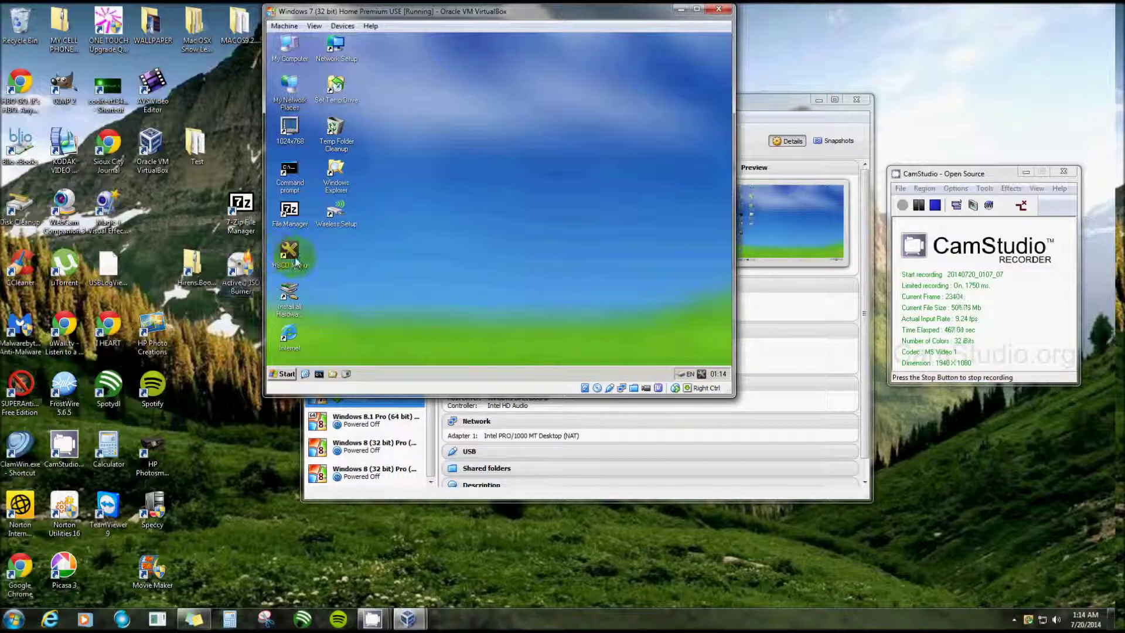
double_click(293, 258)
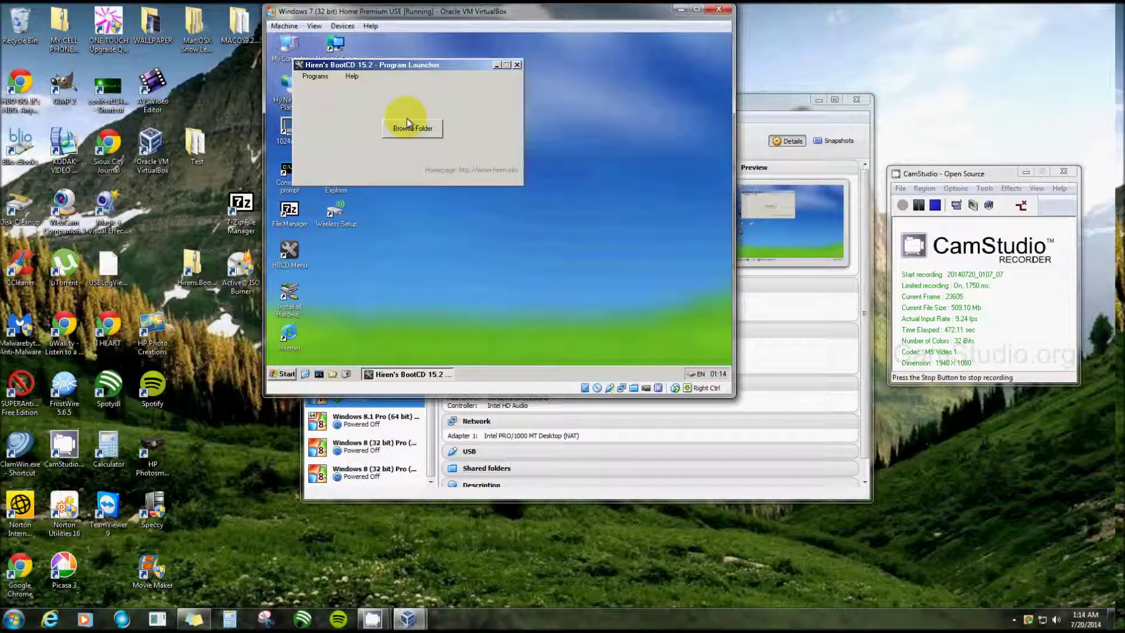
Browse the 266 tool files in E:\HBCD\Programs, then close that folder window.
left_click(413, 129)
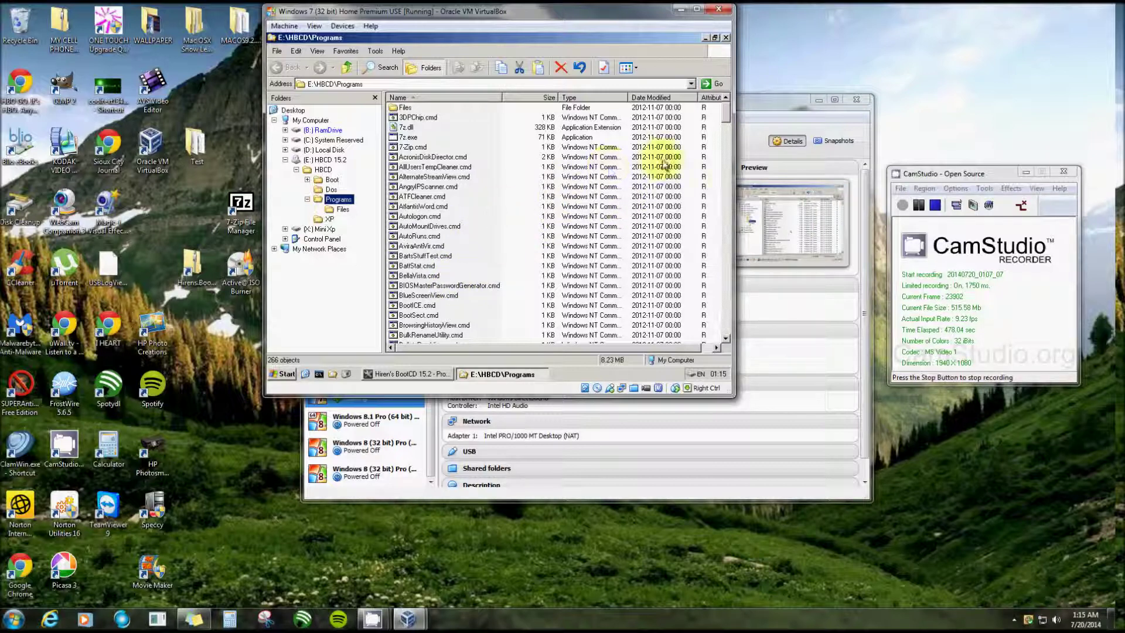
left_click_drag(726, 115, 743, 244)
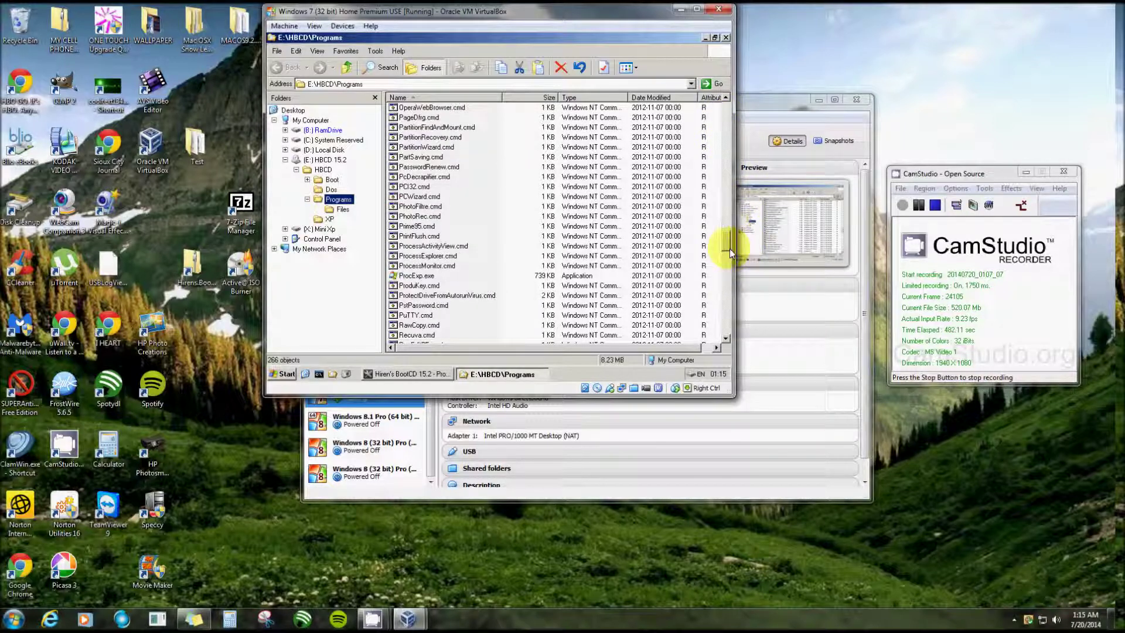
left_click(727, 38)
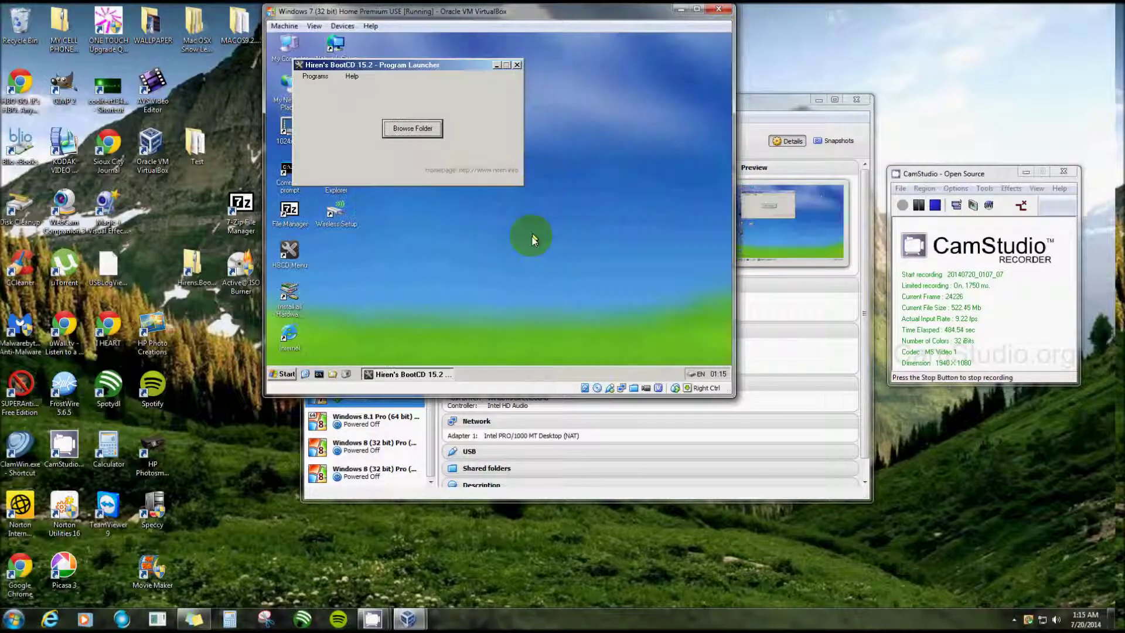
Close the Program Launcher and bring the host's CamStudio recorder window forward.
left_click(517, 65)
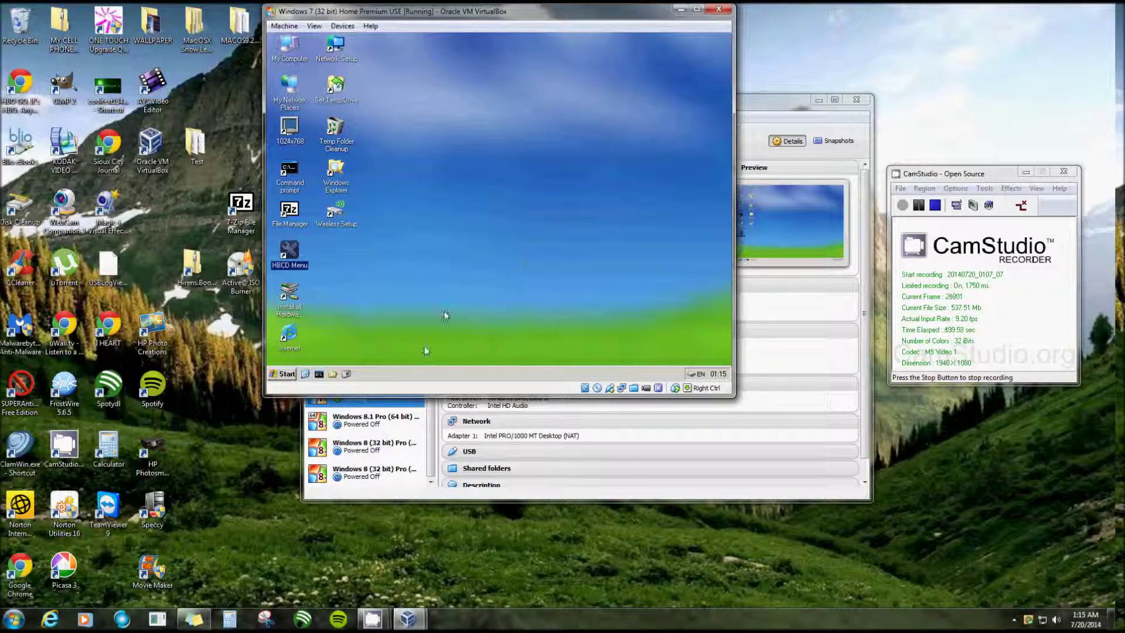
mouse_move(378, 623)
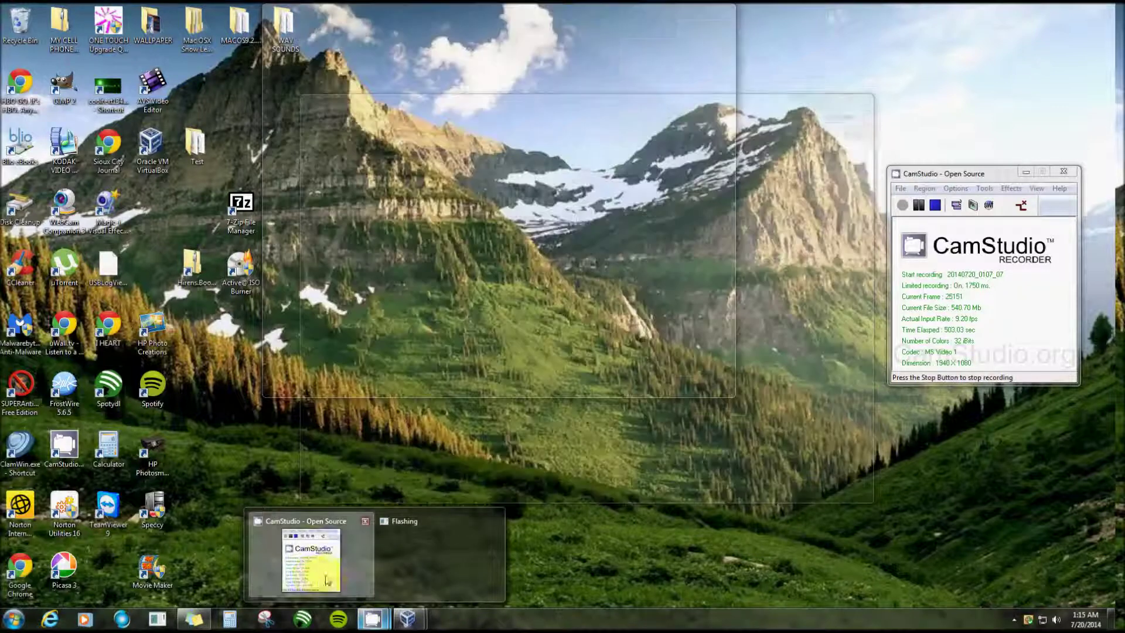
left_click(310, 560)
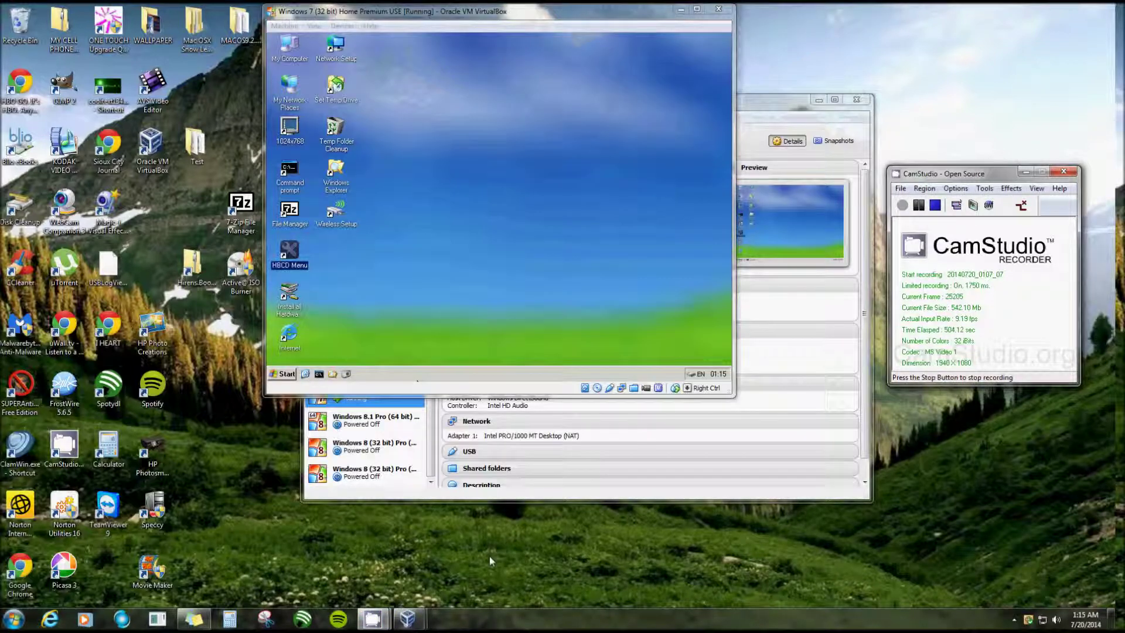